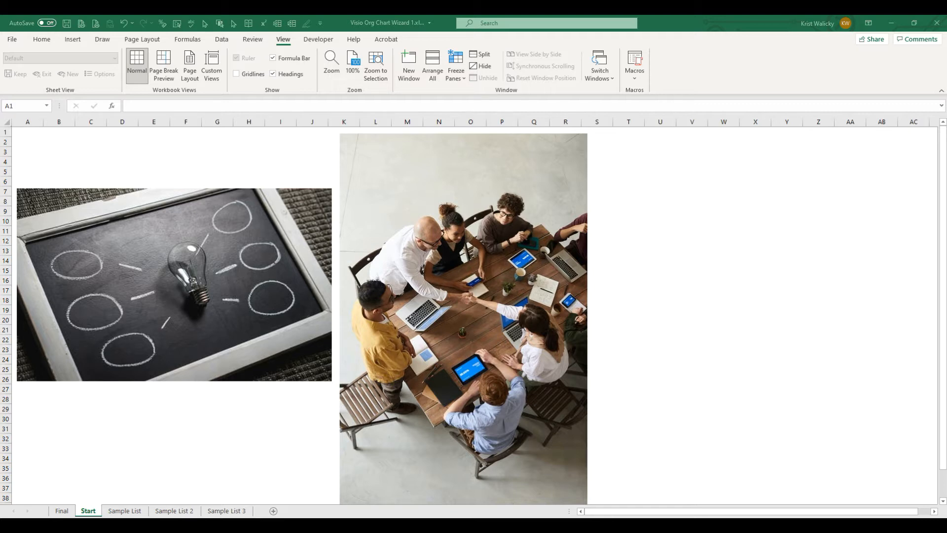
# Hide the gridlines on the Sample List sheet and select the ID values in A2:A17.
pyautogui.click(124, 511)
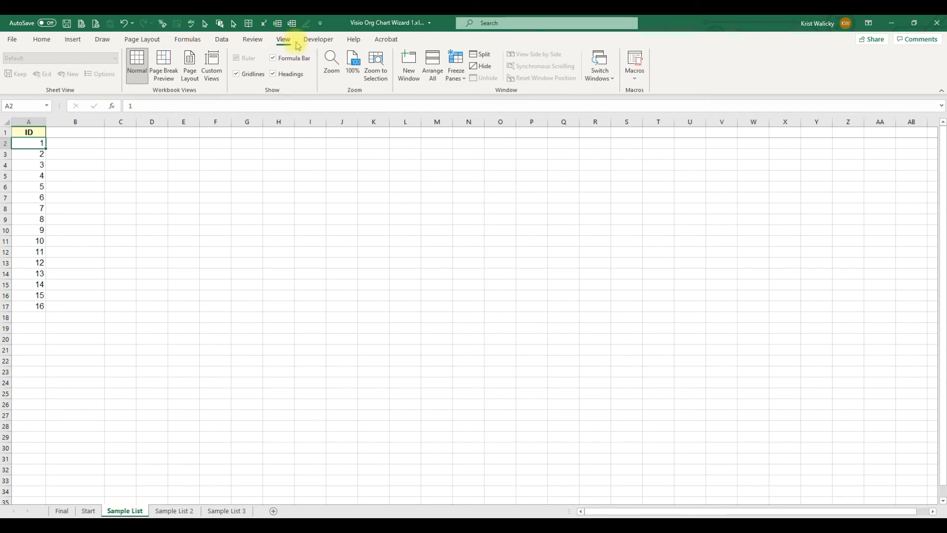
pyautogui.click(245, 78)
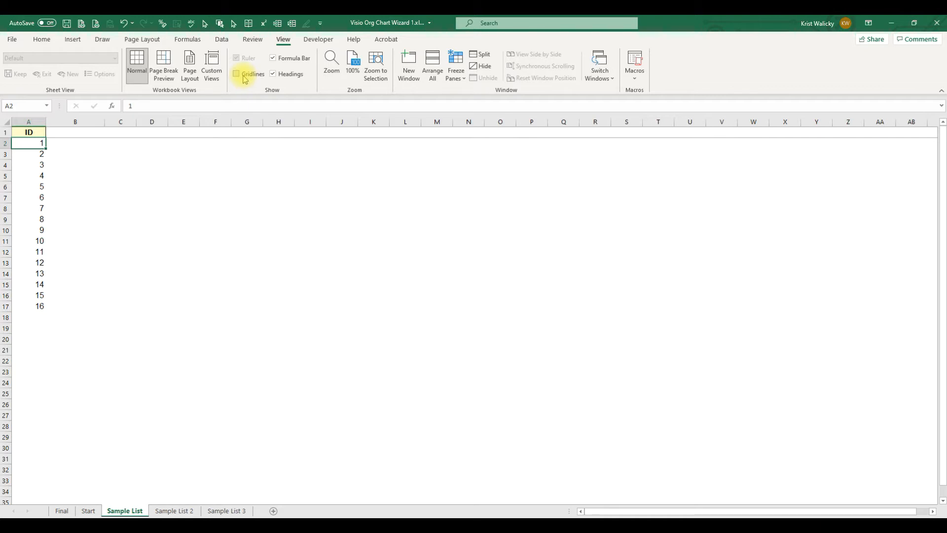
pyautogui.click(39, 133)
pyautogui.click(33, 144)
pyautogui.moveTo(33, 144); pyautogui.dragTo(35, 305)
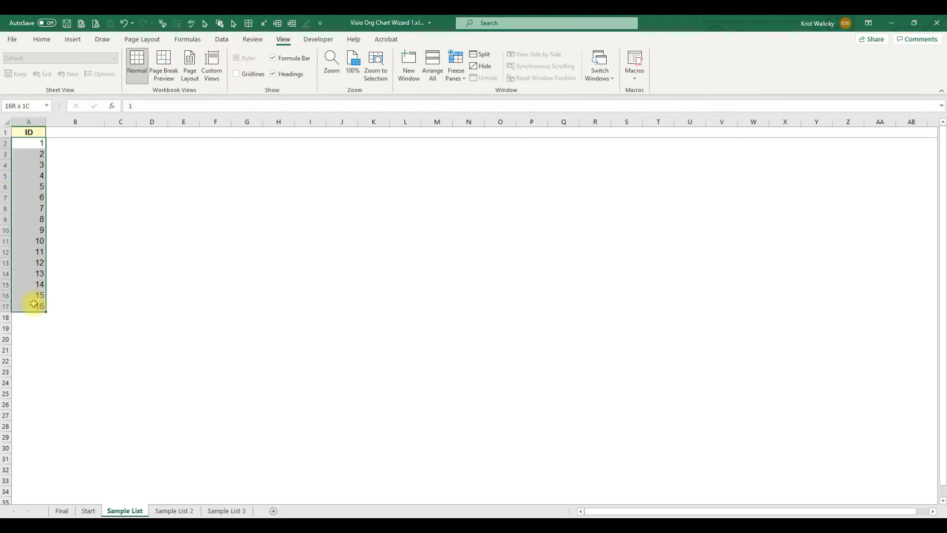
# Examine how the ID and Reports To columns relate on the Sample List 2 sheet, including the top position's blank entry.
pyautogui.click(191, 511)
pyautogui.click(196, 236)
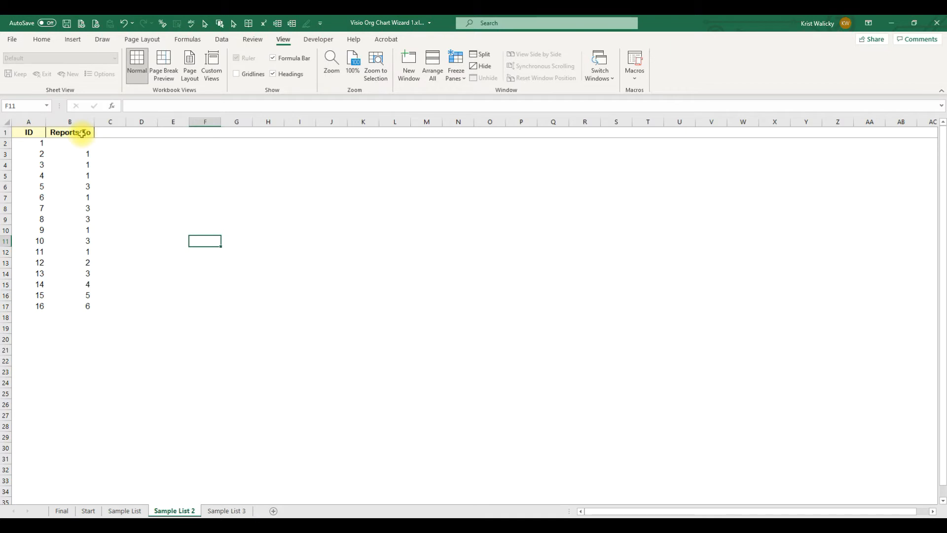
pyautogui.click(40, 143)
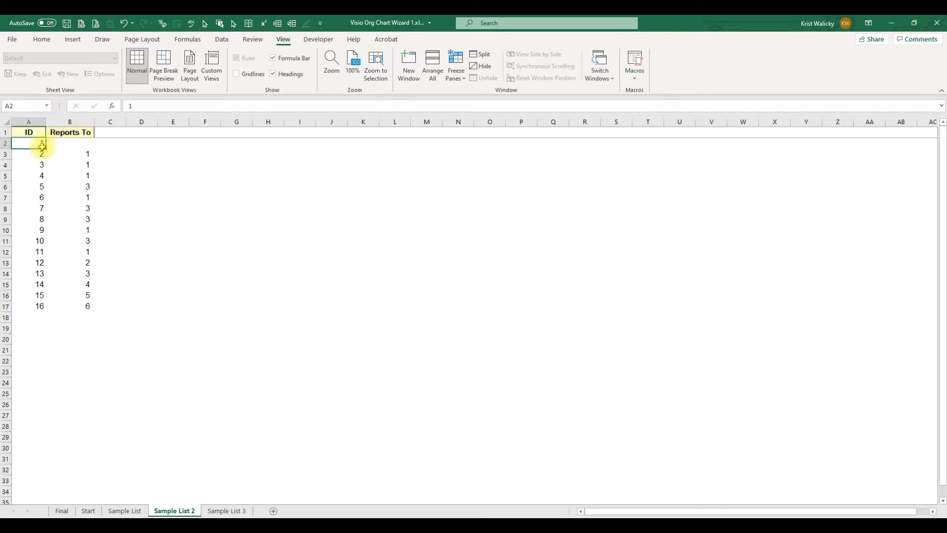
pyautogui.click(70, 145)
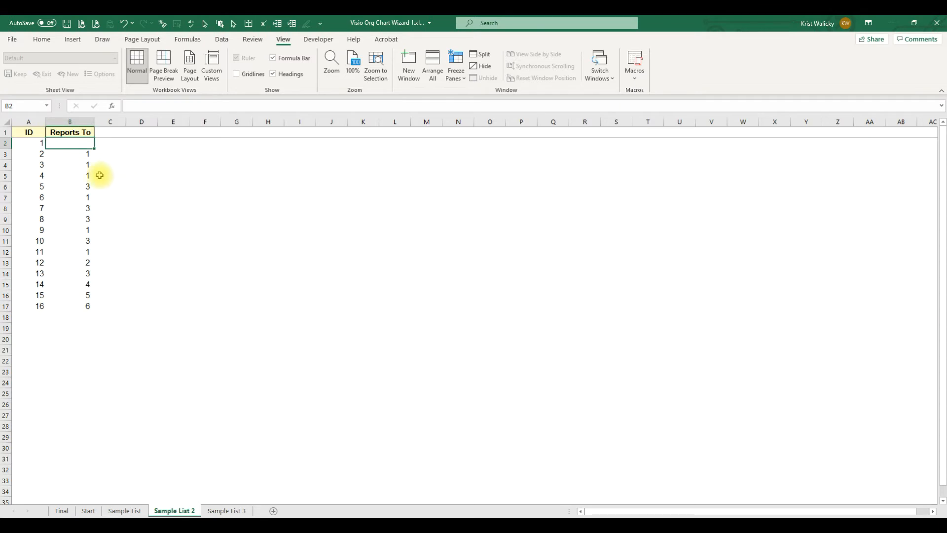
pyautogui.moveTo(39, 154); pyautogui.dragTo(91, 188)
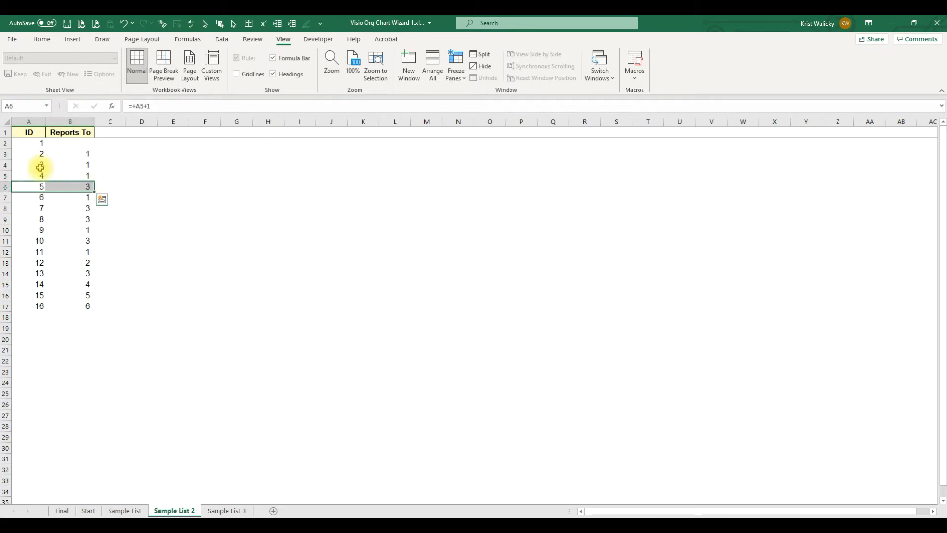
pyautogui.moveTo(38, 197); pyautogui.dragTo(79, 198)
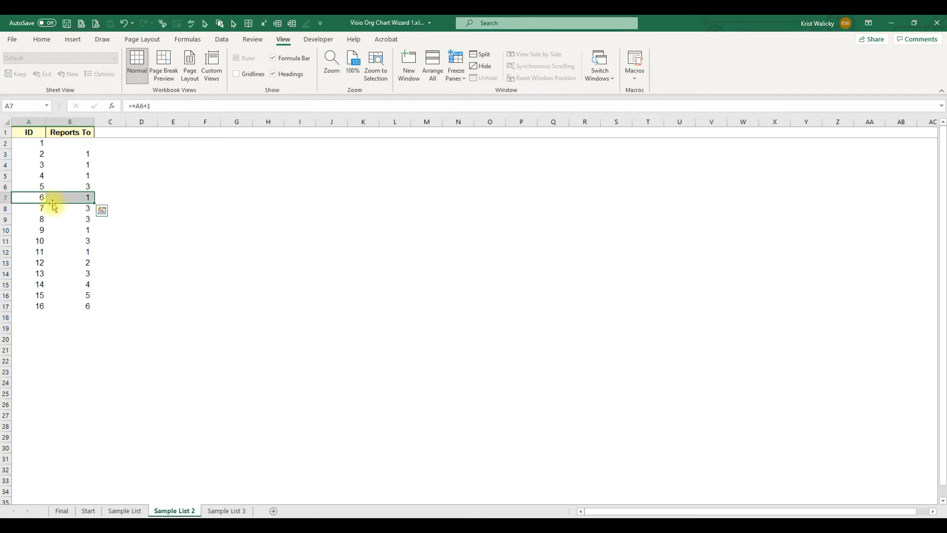
pyautogui.click(110, 164)
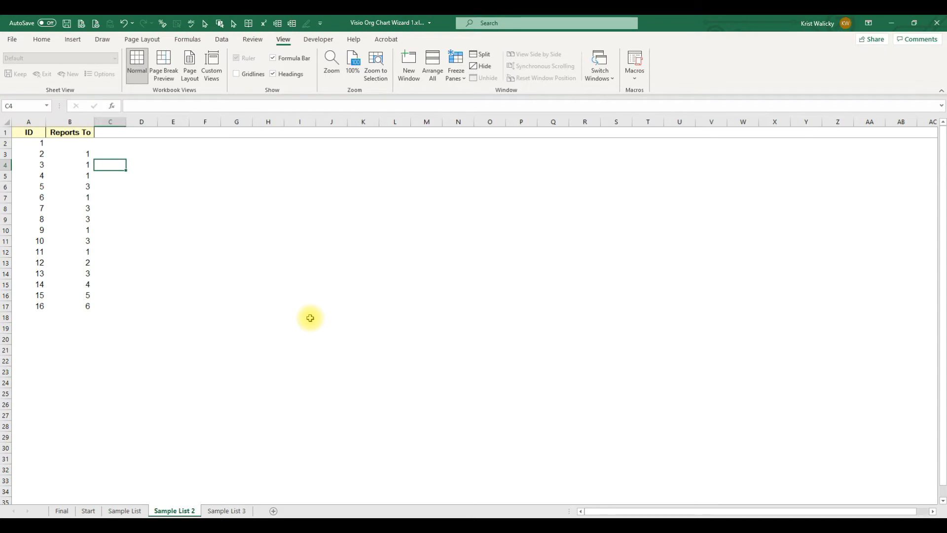
# Examine the Position, Hd Ct, FTEs, Weeks Prior, Sal/Hrly and Other 1 columns on the Sample List 3 sheet.
pyautogui.click(228, 511)
pyautogui.click(208, 390)
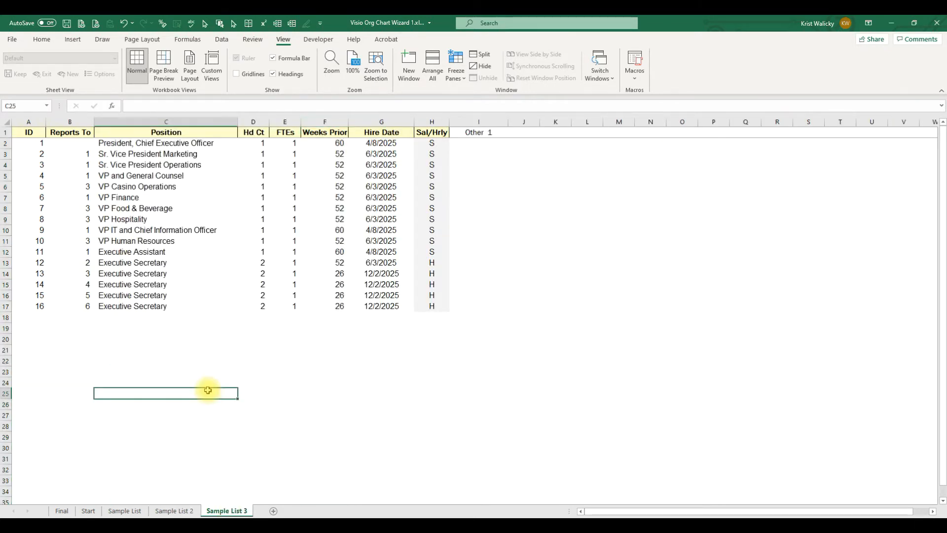
pyautogui.hotkey('ctrl', 'Home')
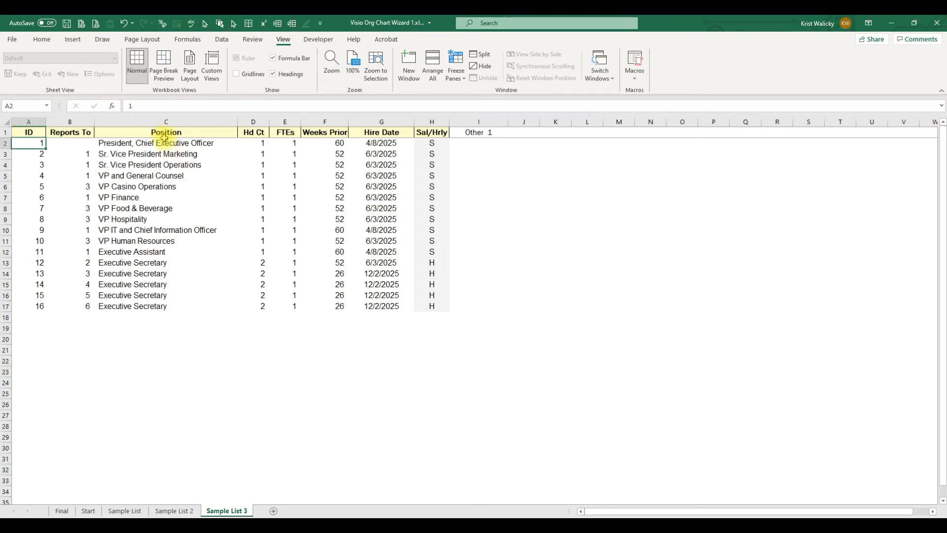
pyautogui.moveTo(163, 143); pyautogui.dragTo(163, 134)
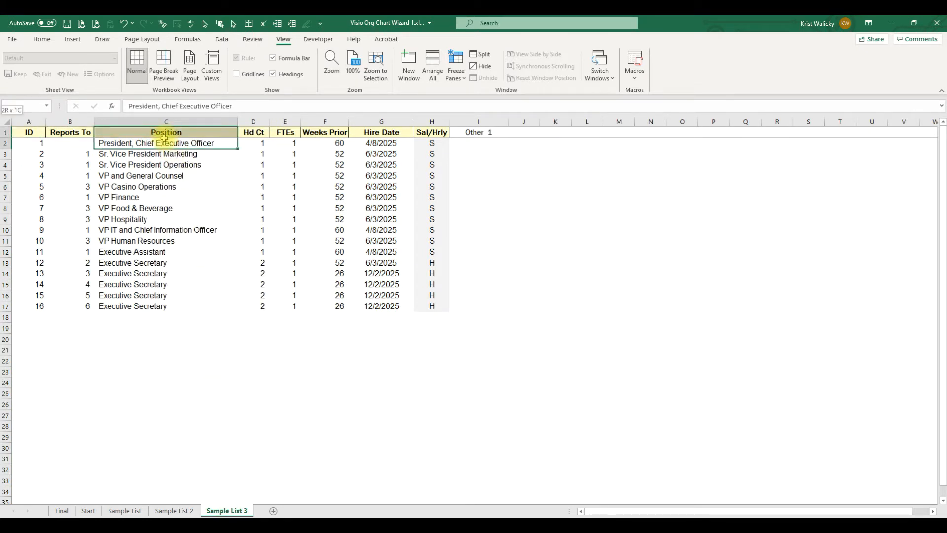
pyautogui.click(264, 134)
pyautogui.click(274, 134)
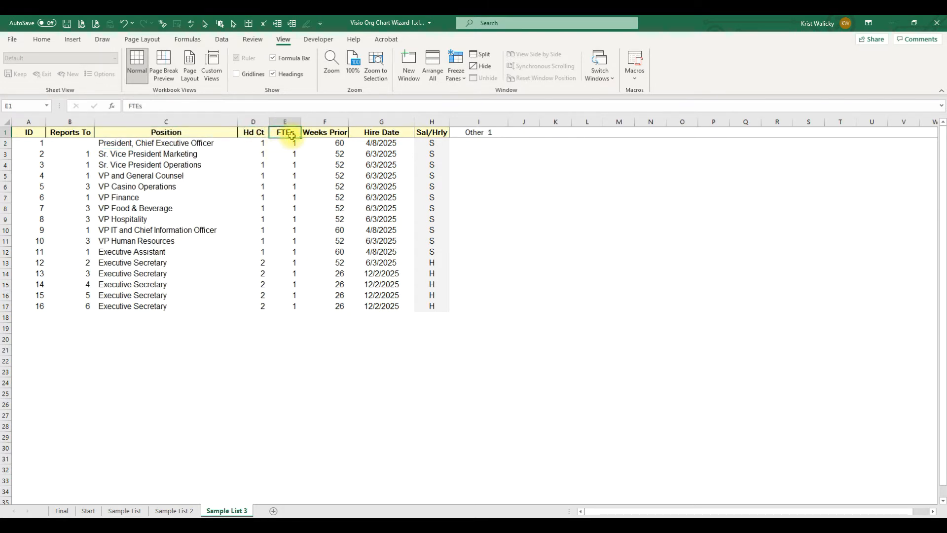
pyautogui.click(259, 263)
pyautogui.click(295, 264)
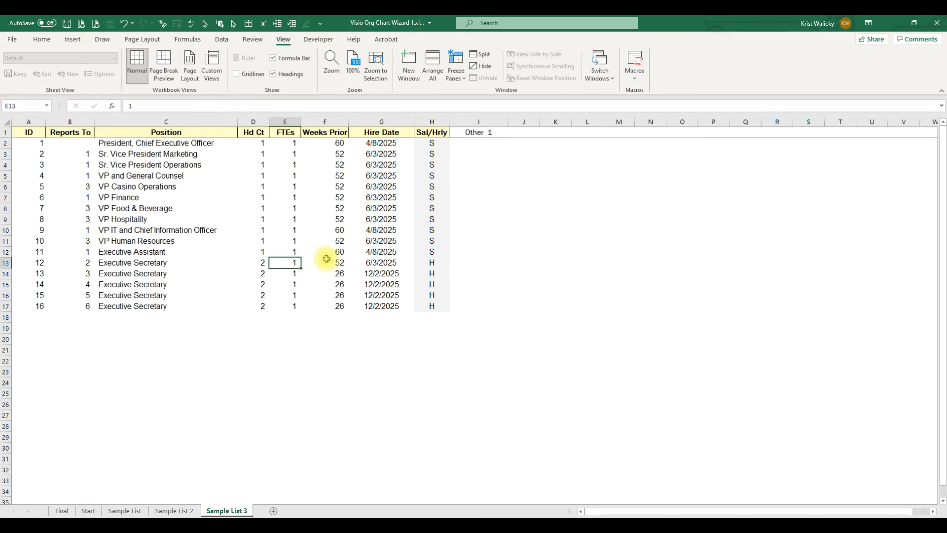
pyautogui.click(330, 131)
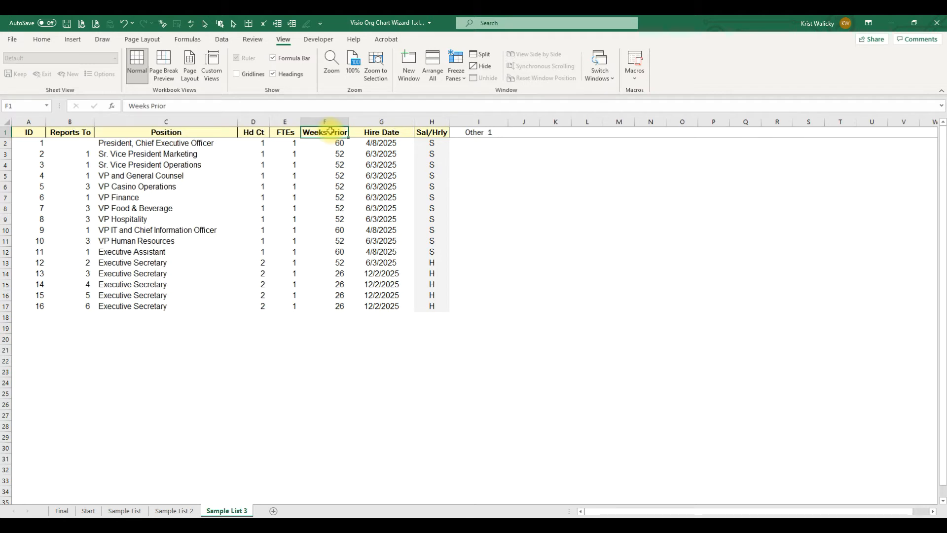
pyautogui.click(429, 153)
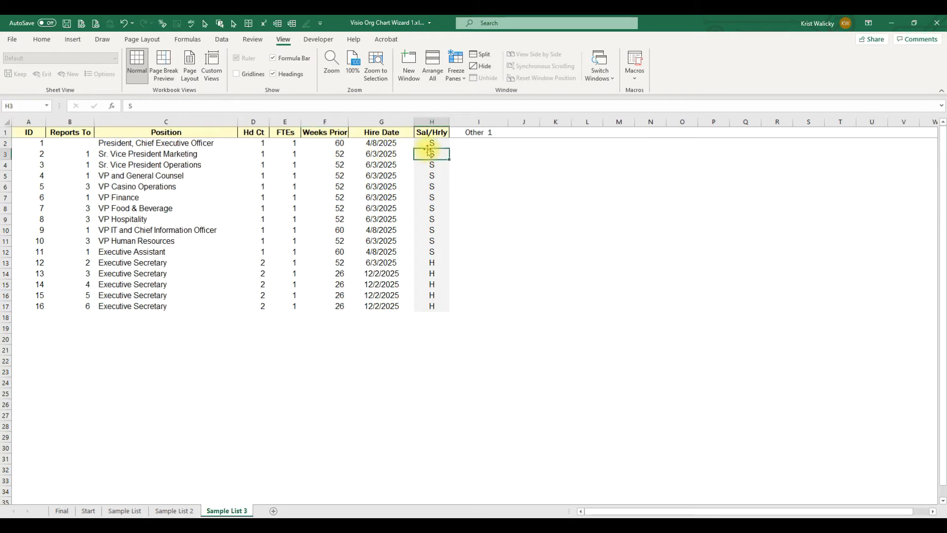
pyautogui.click(460, 132)
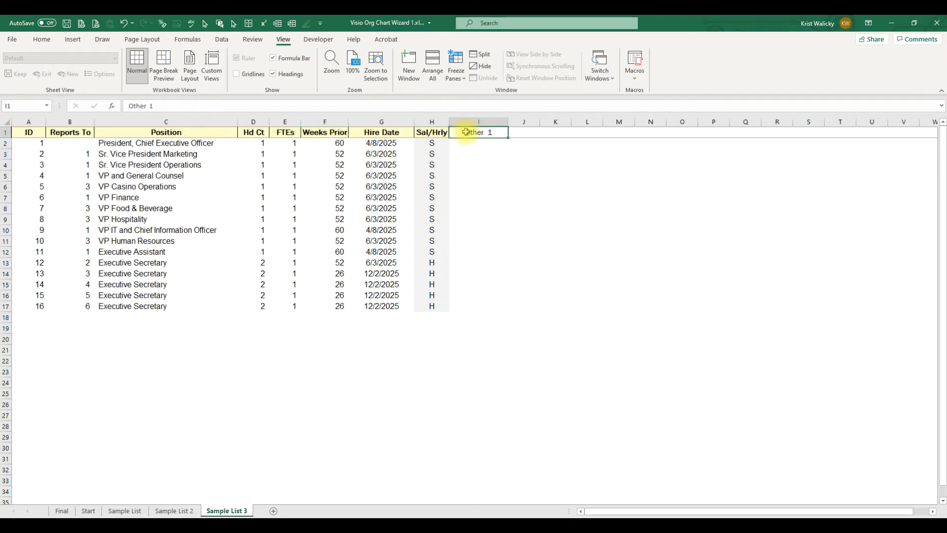
pyautogui.moveTo(471, 121); pyautogui.dragTo(729, 131)
pyautogui.click(567, 167)
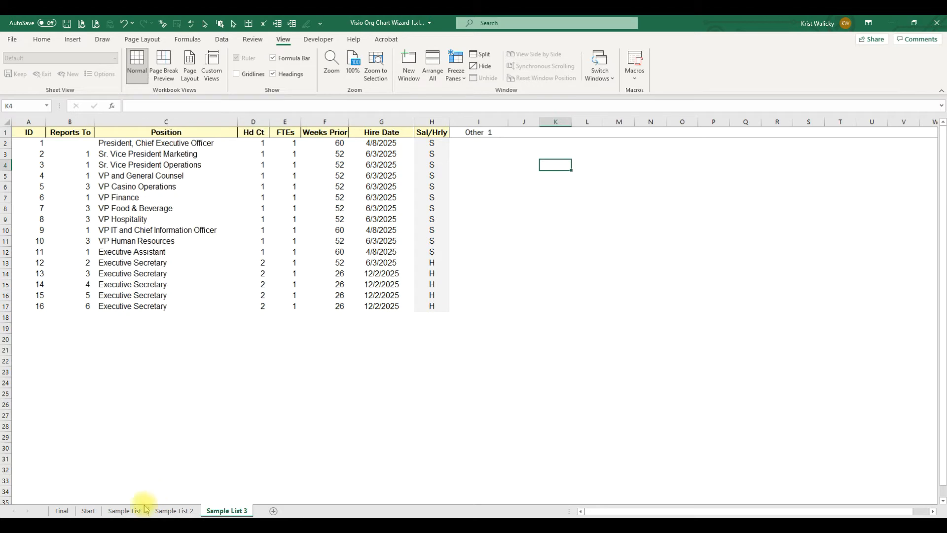
# Show the Final sheet, then save and close the workbook.
pyautogui.click(62, 511)
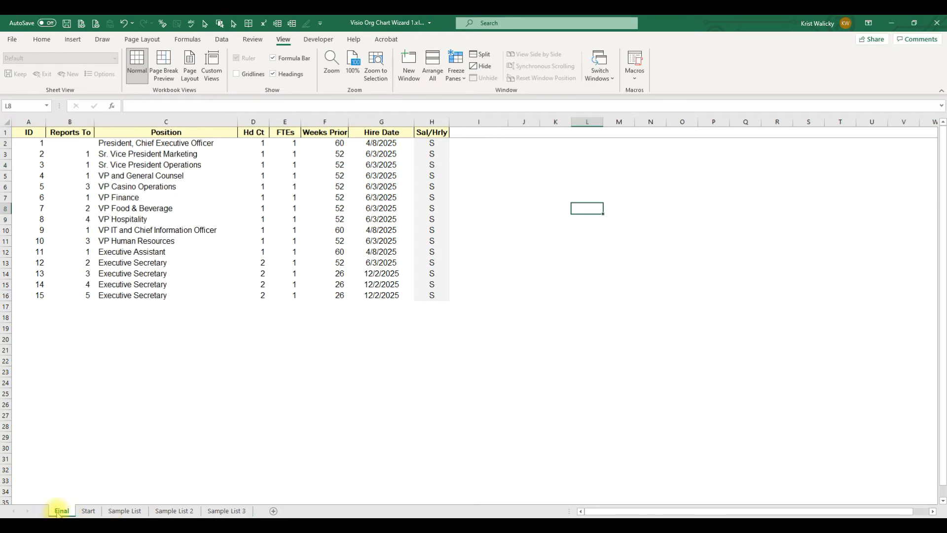
pyautogui.click(67, 23)
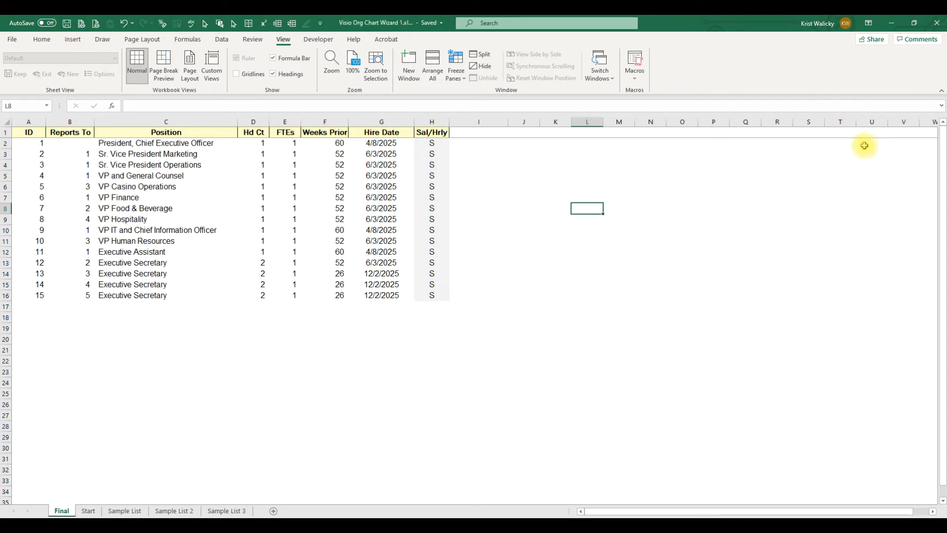
pyautogui.click(937, 27)
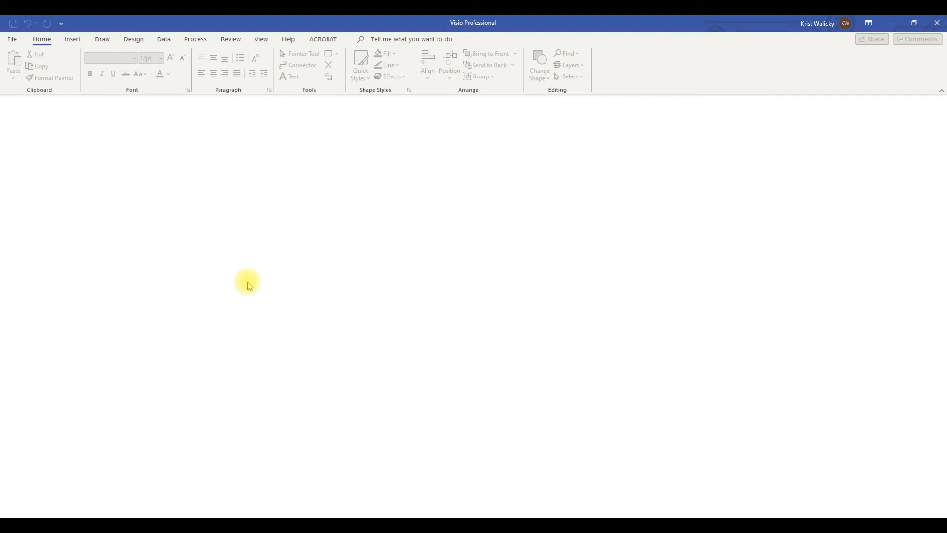
# In Visio, create a new drawing from the Organization Chart template with US Units.
pyautogui.click(12, 41)
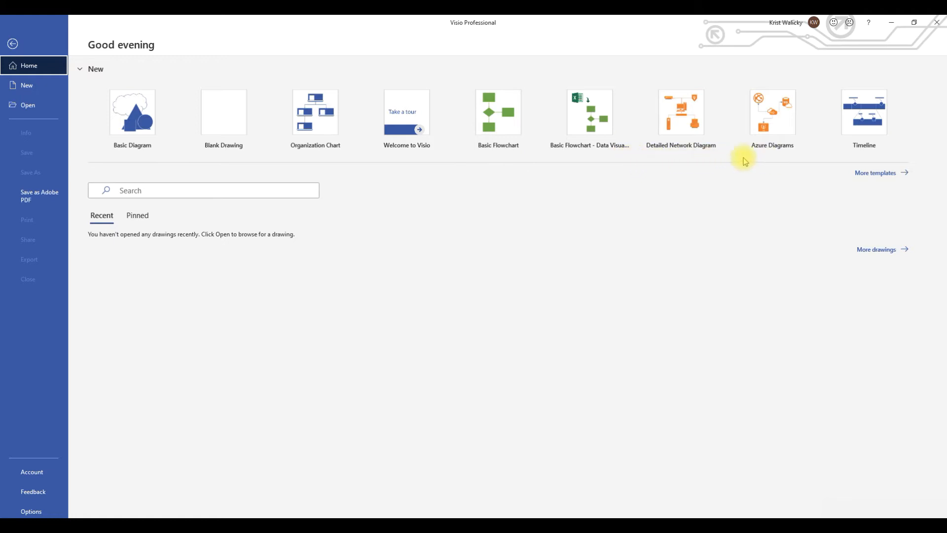
pyautogui.click(27, 89)
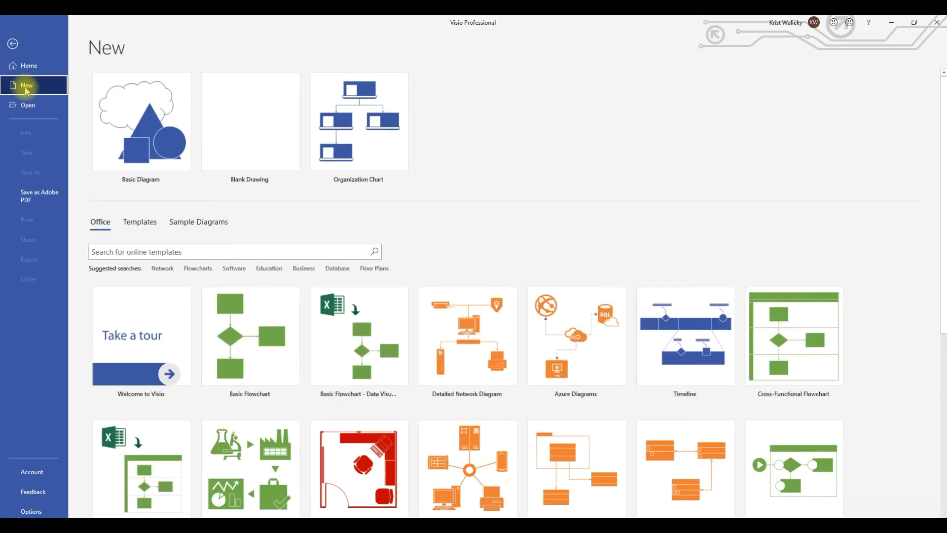
pyautogui.click(355, 143)
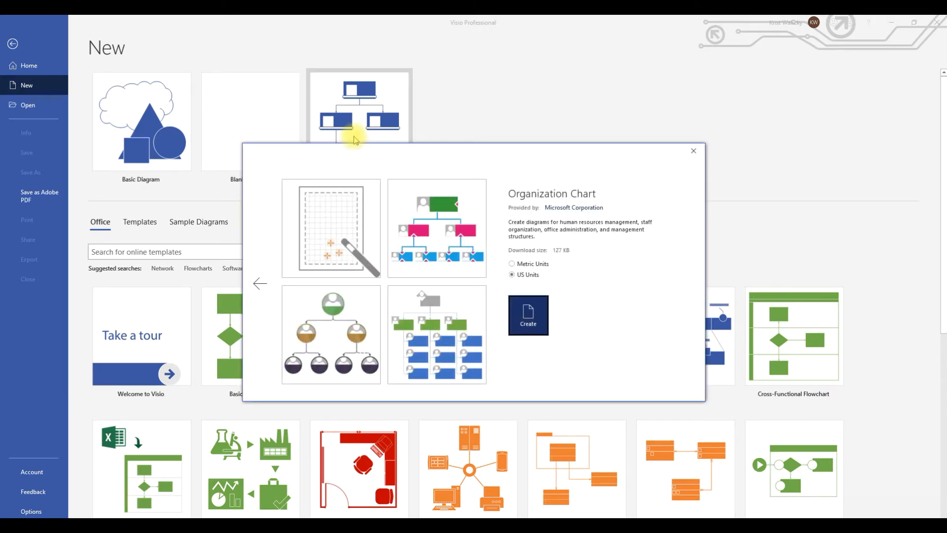
pyautogui.click(537, 318)
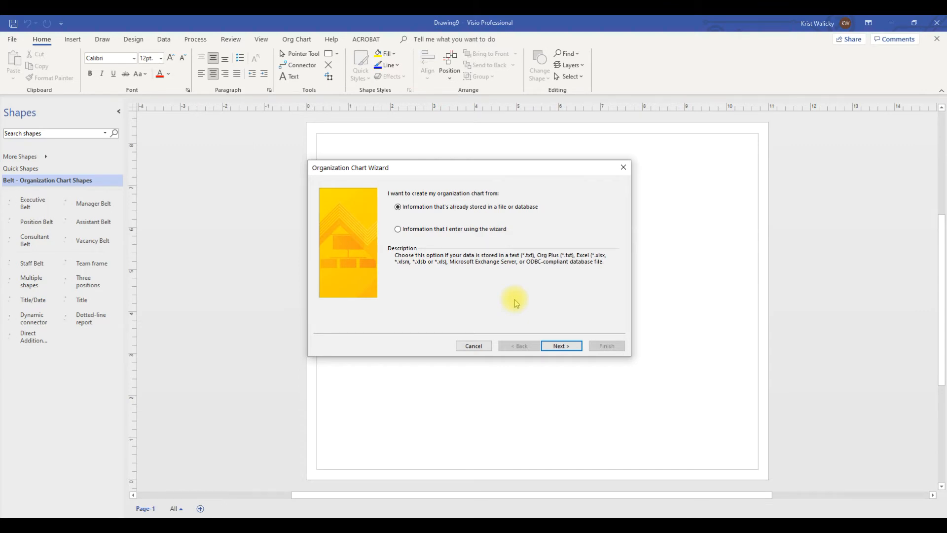
# Choose stored Excel file data as the wizard's source and load Visio Org Chart Wizard 1.xlsx from the Desktop.
pyautogui.click(562, 346)
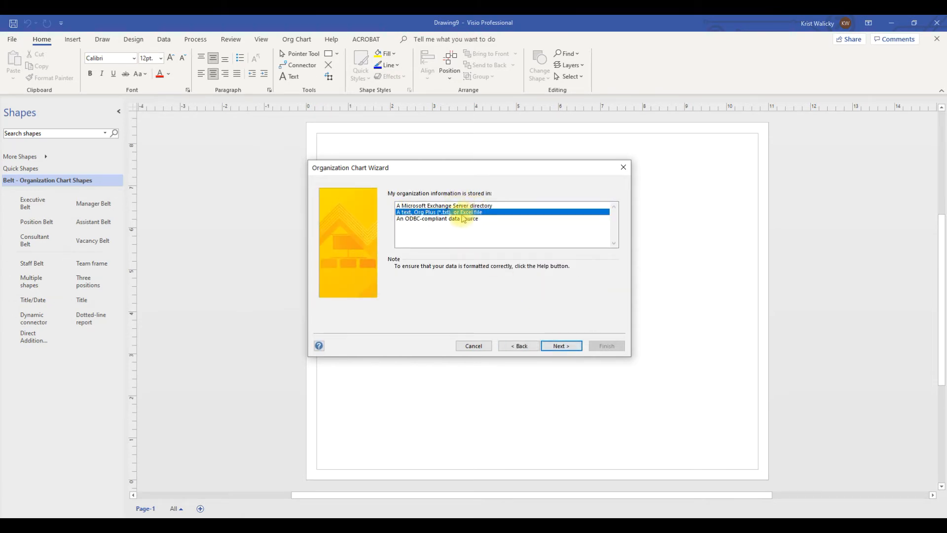
pyautogui.click(565, 347)
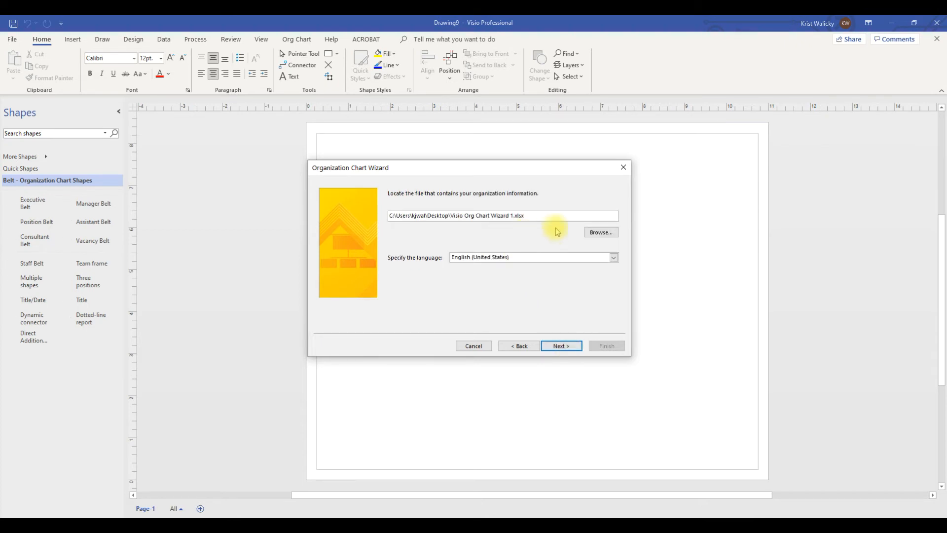
pyautogui.click(602, 235)
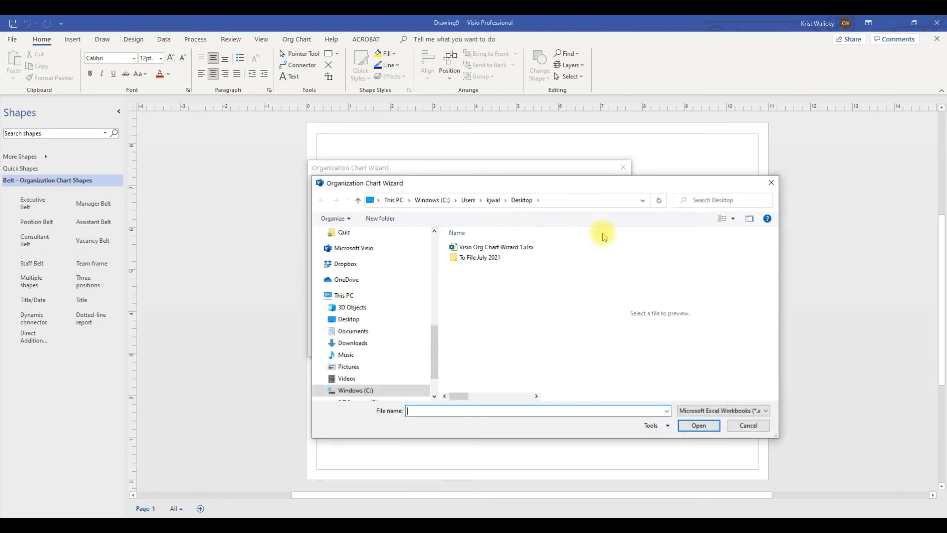
pyautogui.click(489, 250)
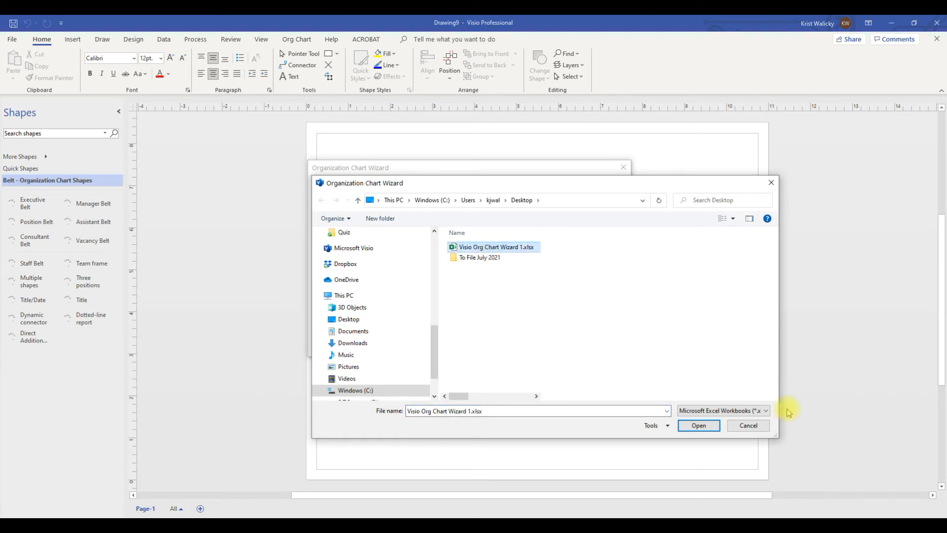
pyautogui.click(698, 425)
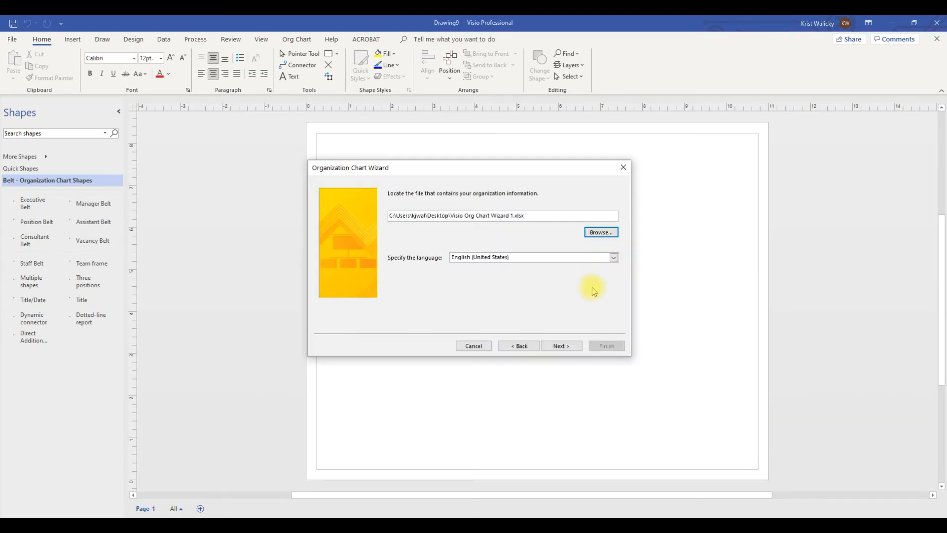
pyautogui.click(566, 347)
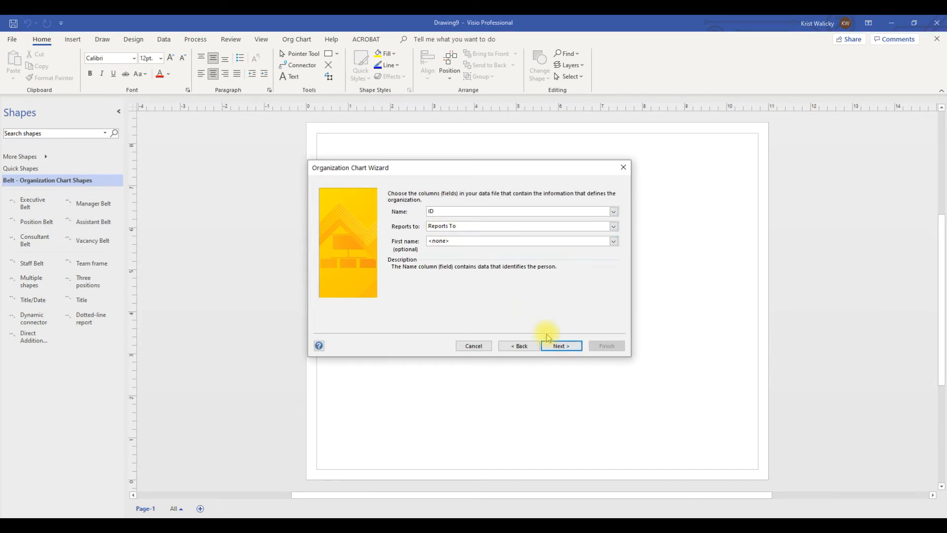
# Accept ID as the name field, Reports To as the reporting field, and ID and Position as both displayed and shape data fields.
pyautogui.click(557, 347)
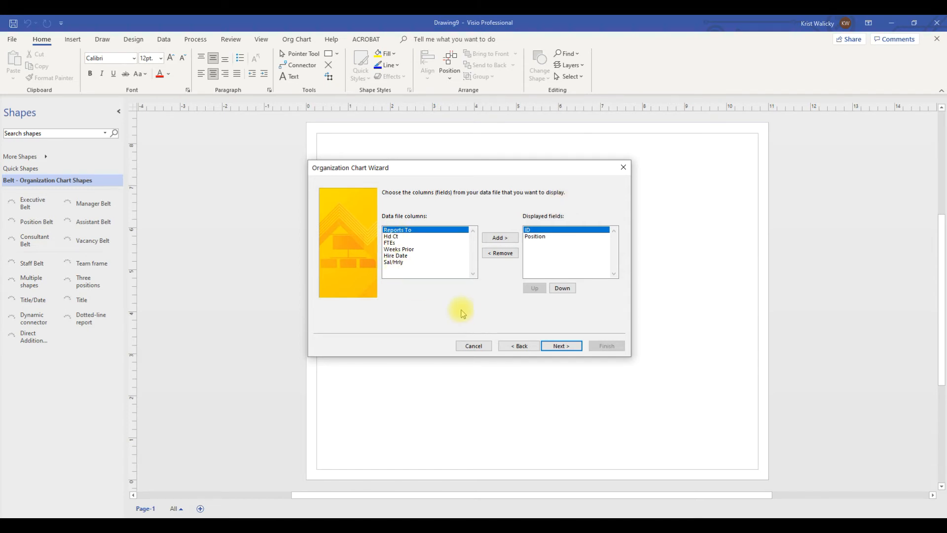
pyautogui.click(567, 346)
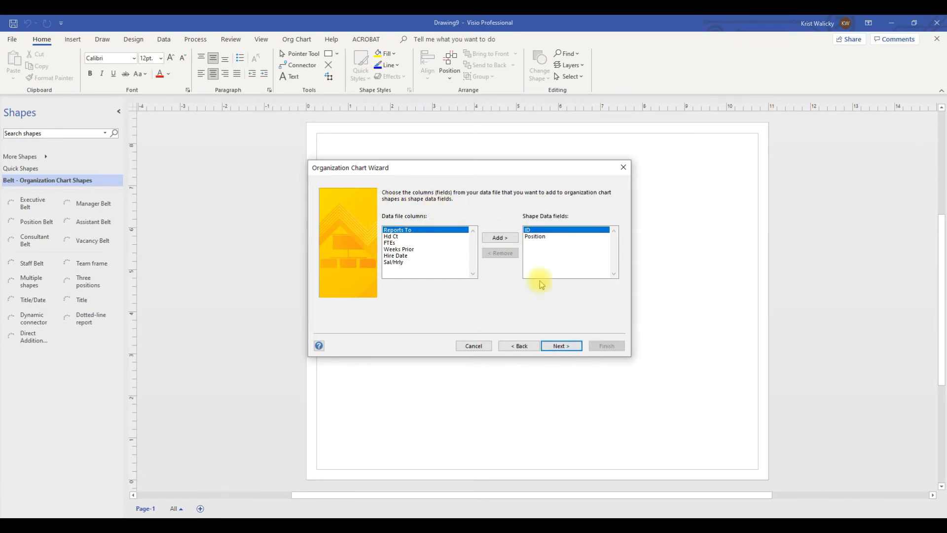
pyautogui.click(566, 349)
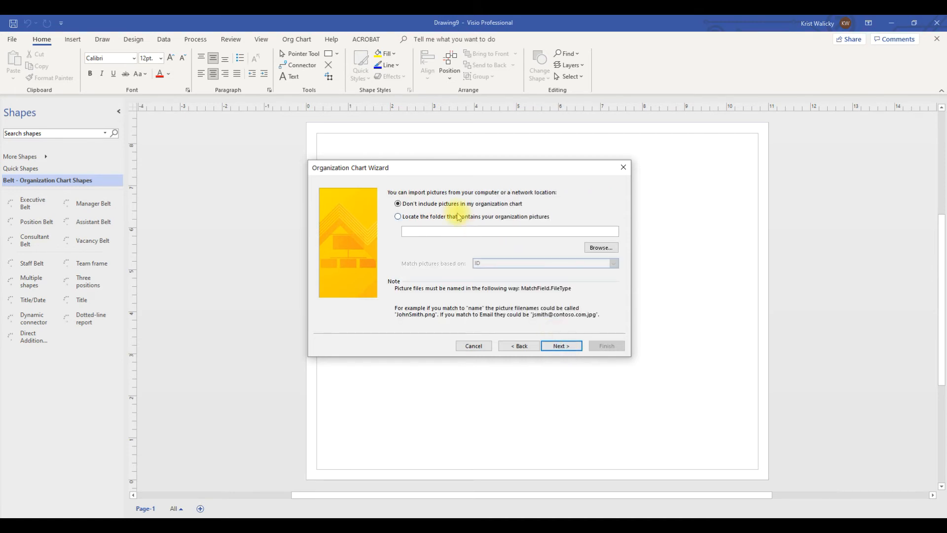
pyautogui.moveTo(513, 176); pyautogui.dragTo(555, 178)
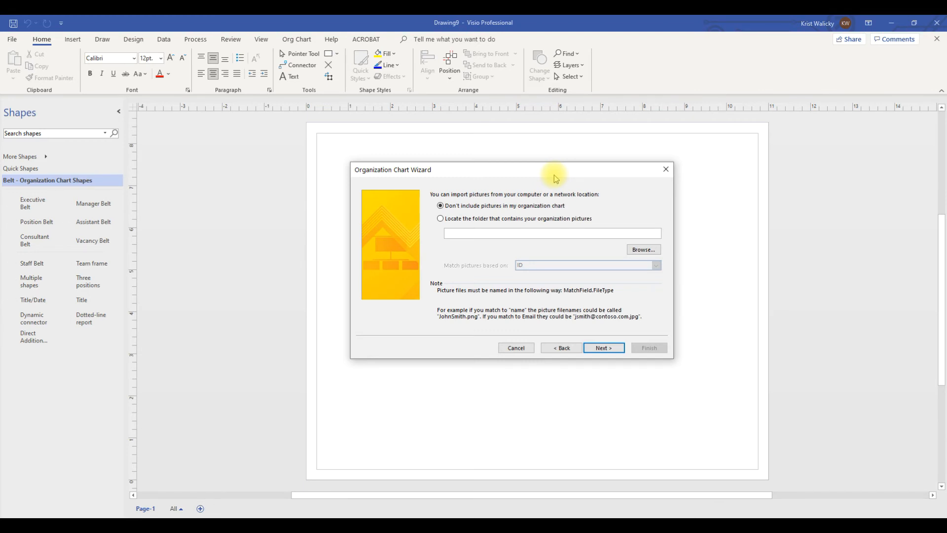
# Finish the Organization Chart Wizard without pictures, letting it automatically break the chart across pages from the top executive.
pyautogui.click(605, 350)
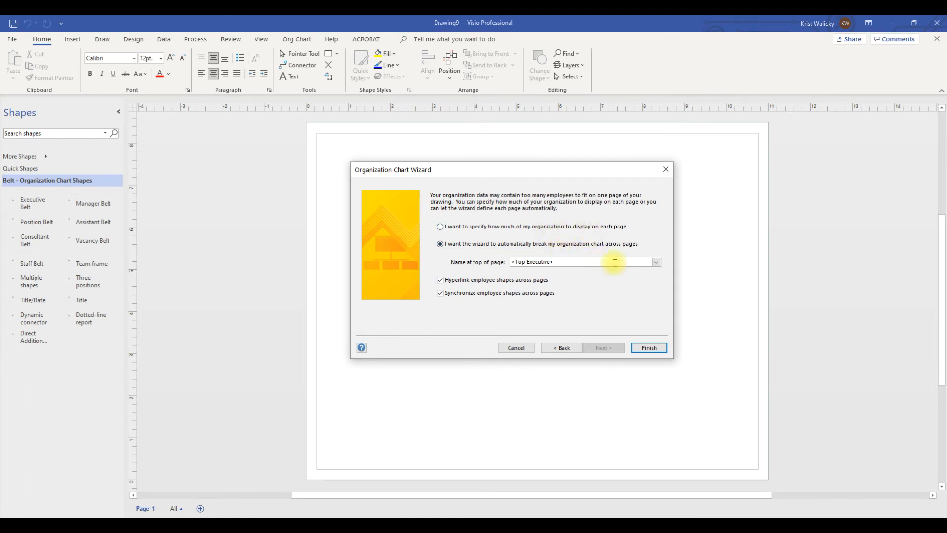
pyautogui.click(640, 348)
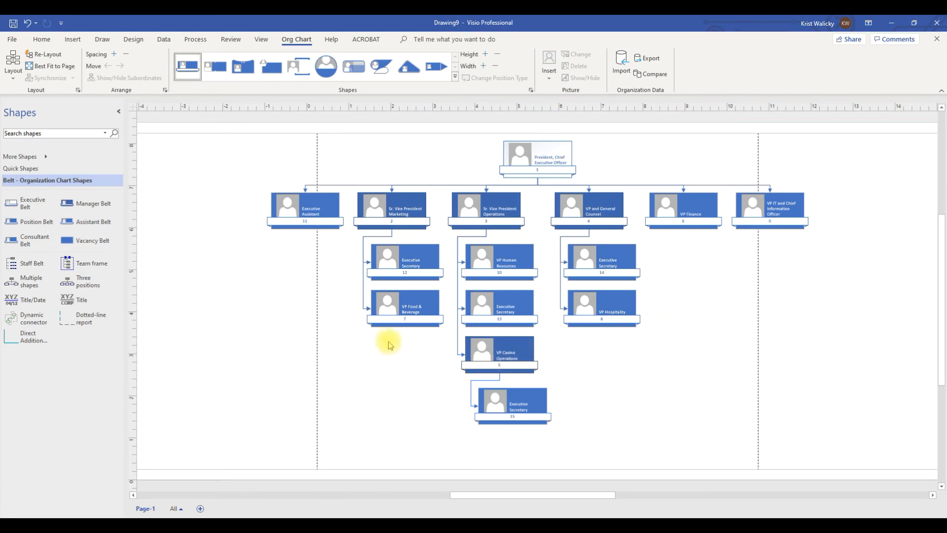
# Move the VP Casino Operations branch under the Executive Assistant, VP Hospitality under the VP IT, and General Counsel's Executive Secretary under VP Finance.
pyautogui.moveTo(387, 335); pyautogui.dragTo(659, 464)
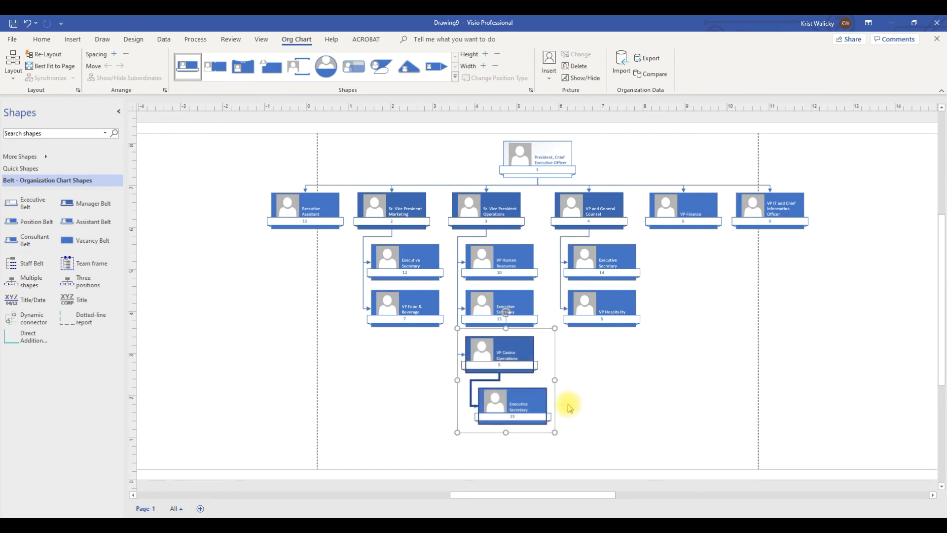
pyautogui.moveTo(459, 349); pyautogui.dragTo(310, 205)
pyautogui.moveTo(613, 297); pyautogui.dragTo(774, 221)
pyautogui.moveTo(577, 259); pyautogui.dragTo(667, 234)
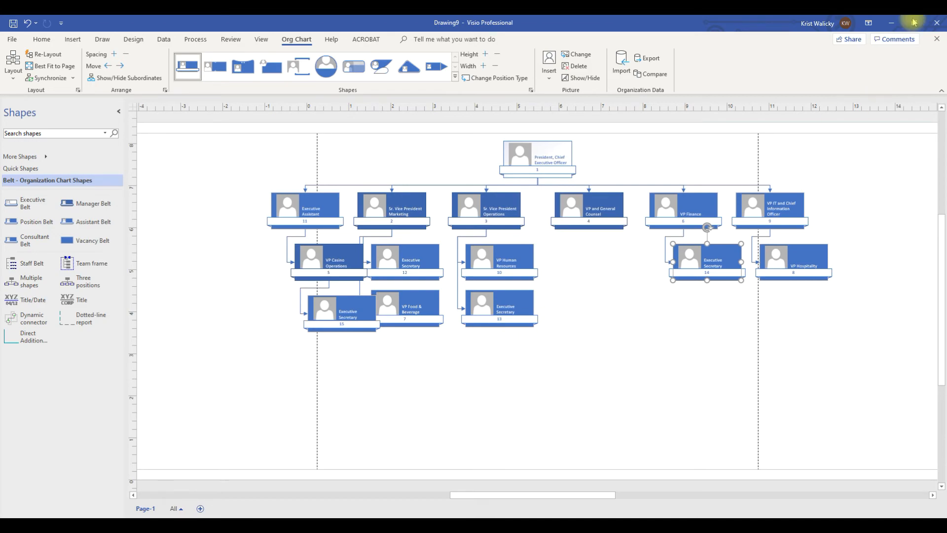
# Switch away from Visio and open the Visio Org Chart Wizard 1.xlsx workbook from the desktop in Excel.
pyautogui.click(892, 25)
pyautogui.doubleClick(65, 87)
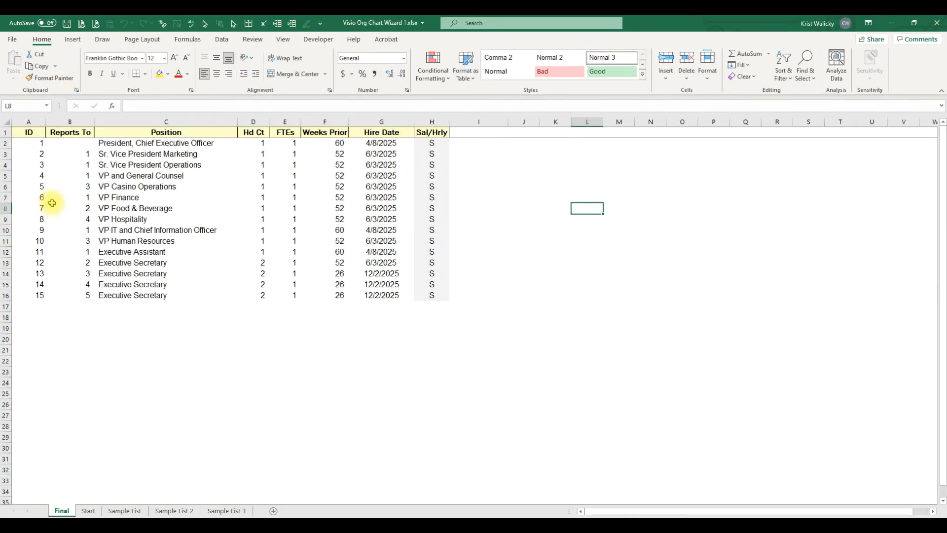
pyautogui.click(59, 200)
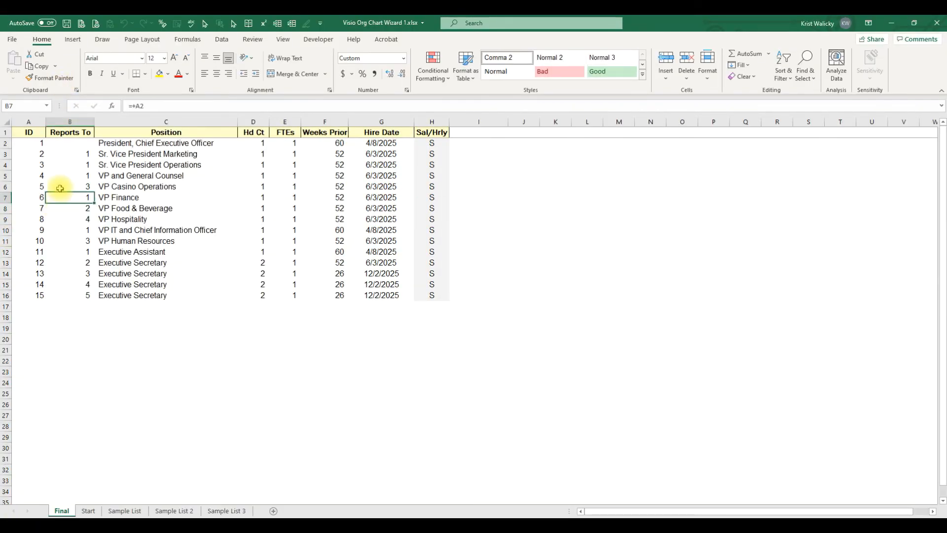
# Copy the position rows A4:H16 on the Final sheet and paste them below the list starting at A17.
pyautogui.moveTo(48, 168); pyautogui.dragTo(425, 302)
pyautogui.hotkey('ctrl', 'c')
pyautogui.press('Down')
pyautogui.press('Down')
pyautogui.press('Down')
pyautogui.press('Down')
pyautogui.press('Down')
pyautogui.press('Down')
pyautogui.press('Down')
pyautogui.press('Down')
pyautogui.press('Down')
pyautogui.press('Down')
pyautogui.press('Down')
pyautogui.press('Down')
pyautogui.press('Down')
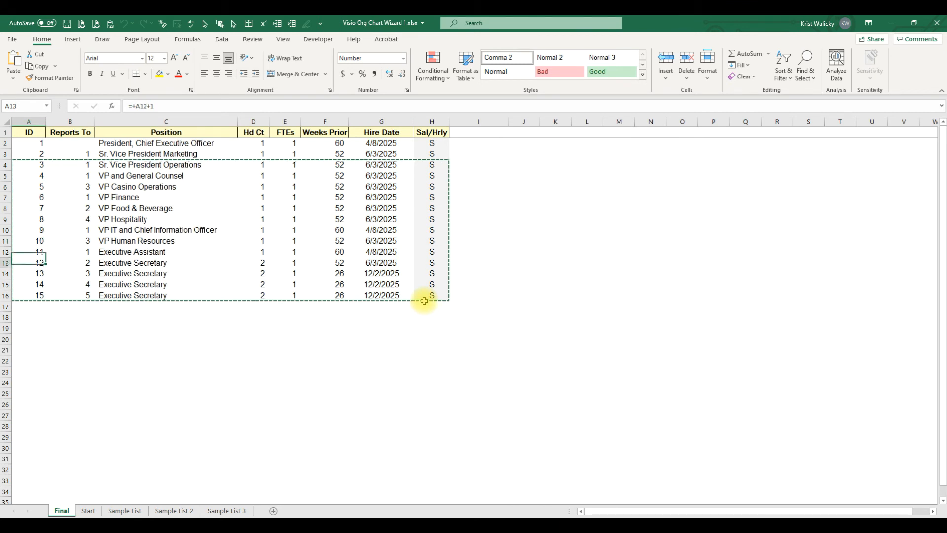
pyautogui.hotkey('ctrl', 'v')
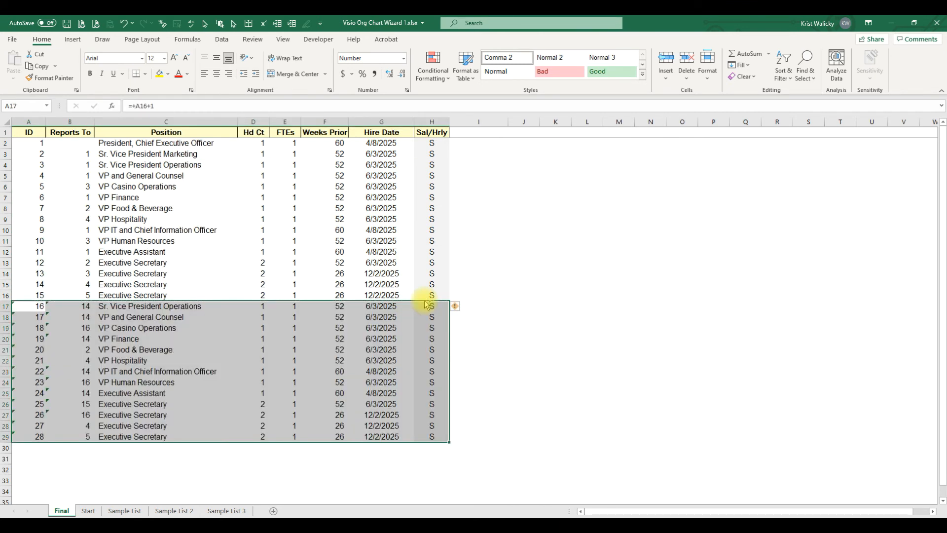
# Return to the top of the position list, then save and close the workbook.
pyautogui.hotkey('ctrl', 'Home')
pyautogui.click(67, 23)
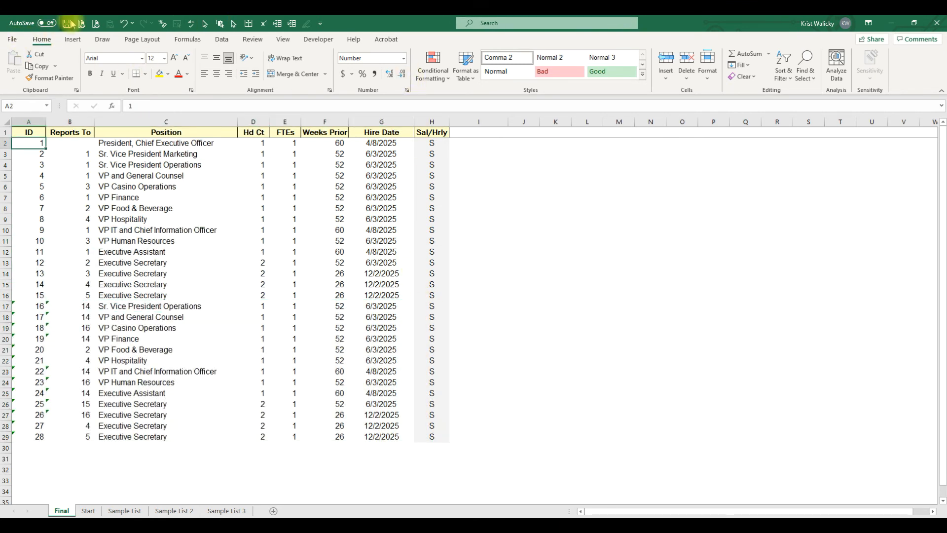
pyautogui.click(937, 27)
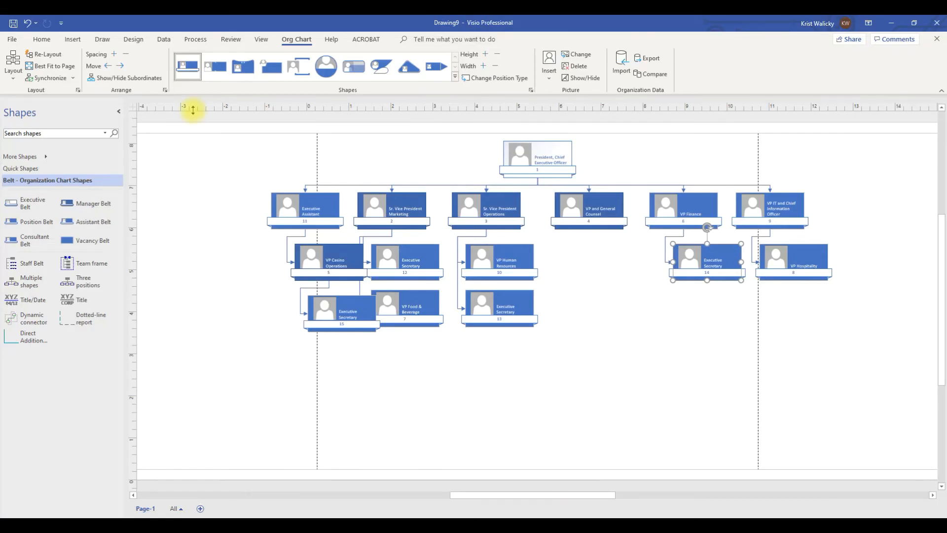
# In Visio, create another new drawing from the Organization Chart template.
pyautogui.click(13, 40)
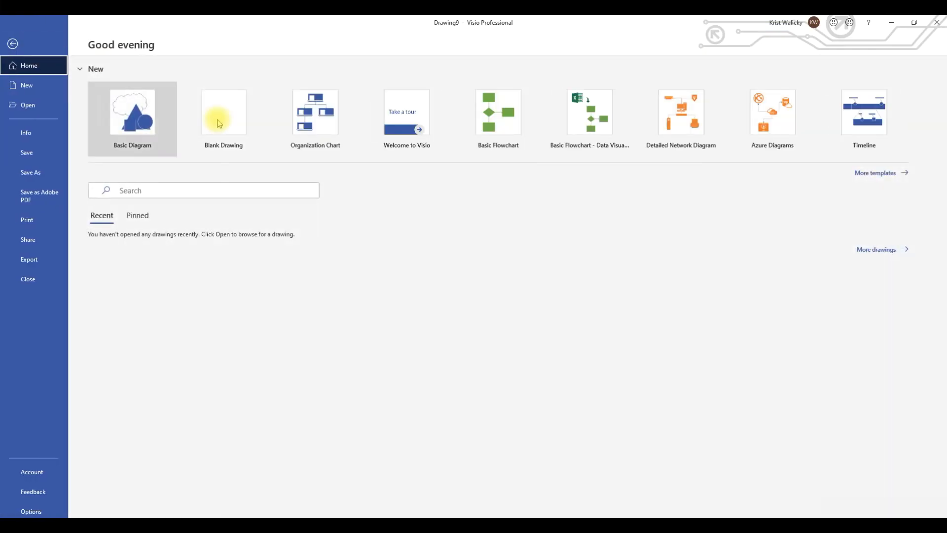
pyautogui.click(315, 114)
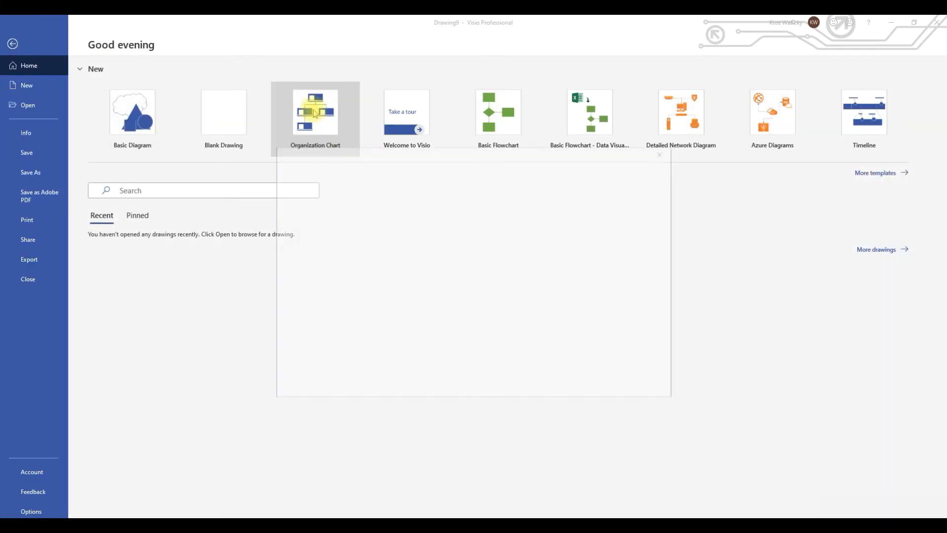
pyautogui.click(541, 329)
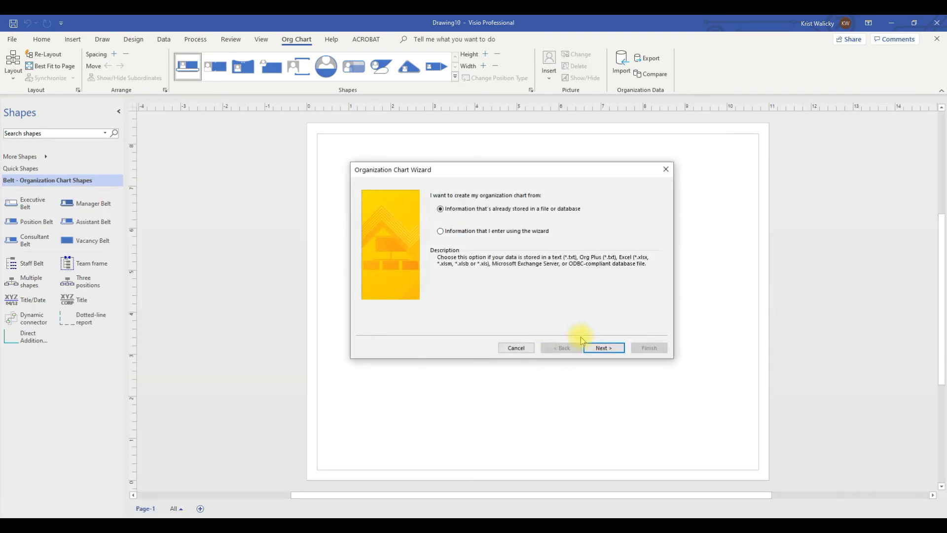
# Use stored Excel file data as the wizard's source and load Visio Org Chart Wizard 1.xlsx from the Desktop.
pyautogui.click(600, 349)
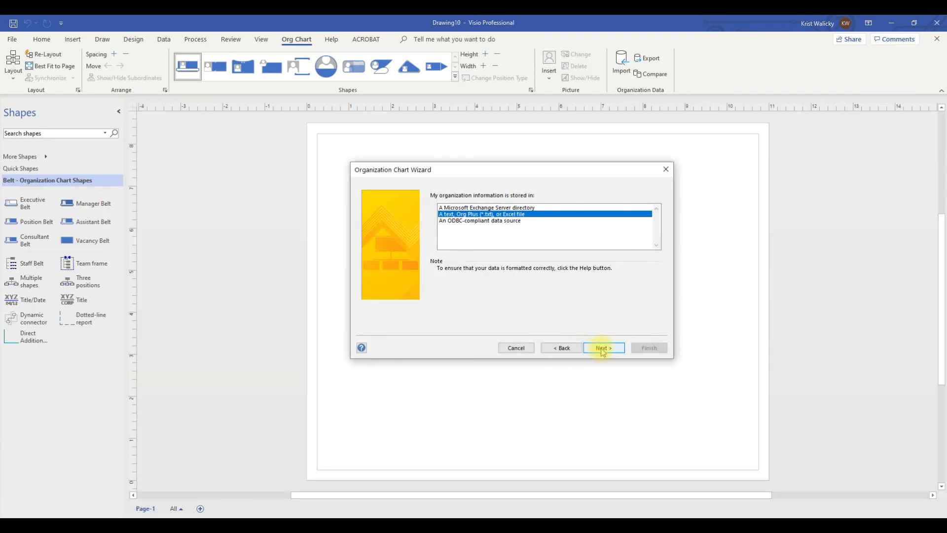
pyautogui.click(602, 348)
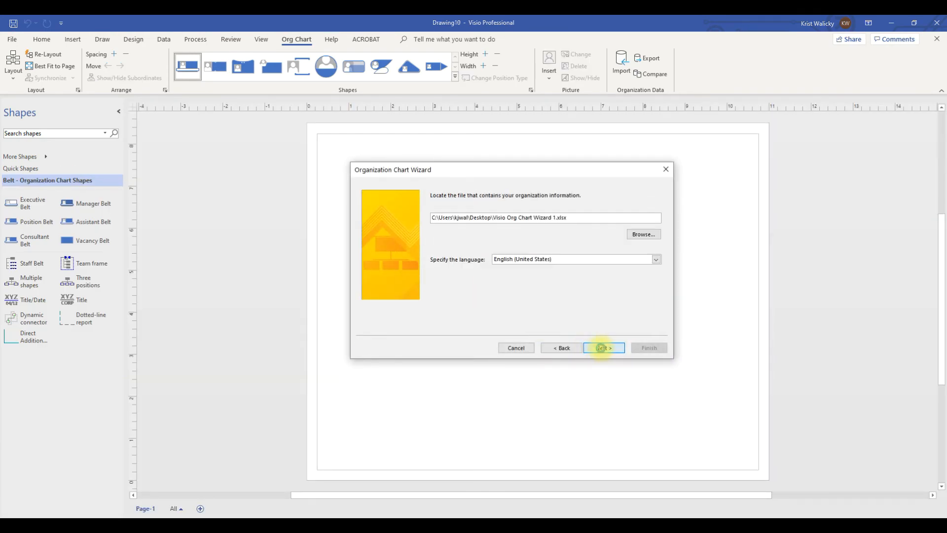
pyautogui.click(602, 349)
# Keep ID and Position as shape data fields and generate the chart without pictures, with automatic page breaks.
pyautogui.click(602, 348)
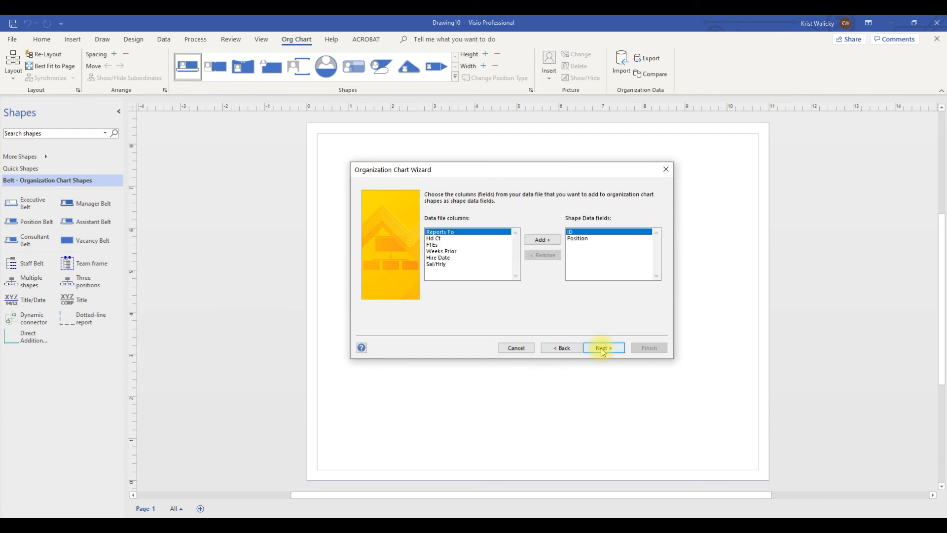
pyautogui.click(602, 348)
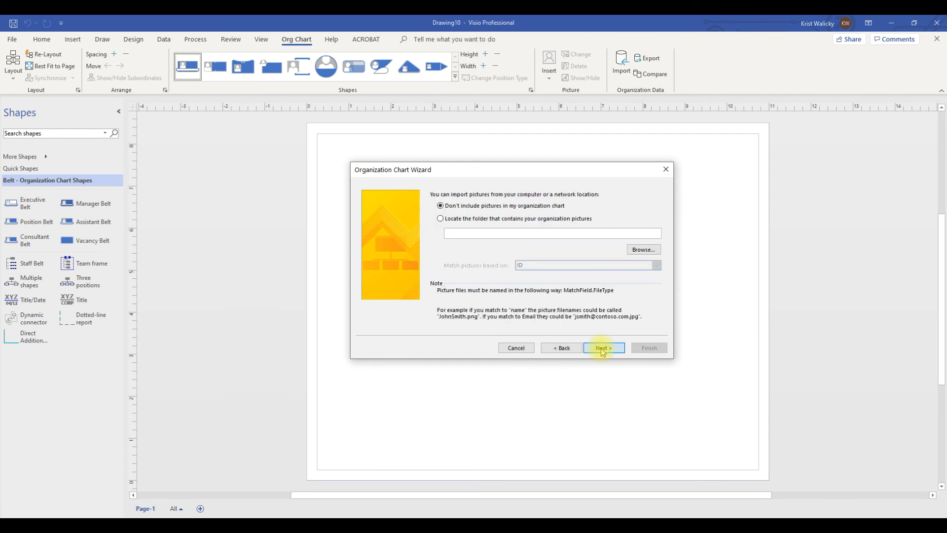
pyautogui.click(602, 349)
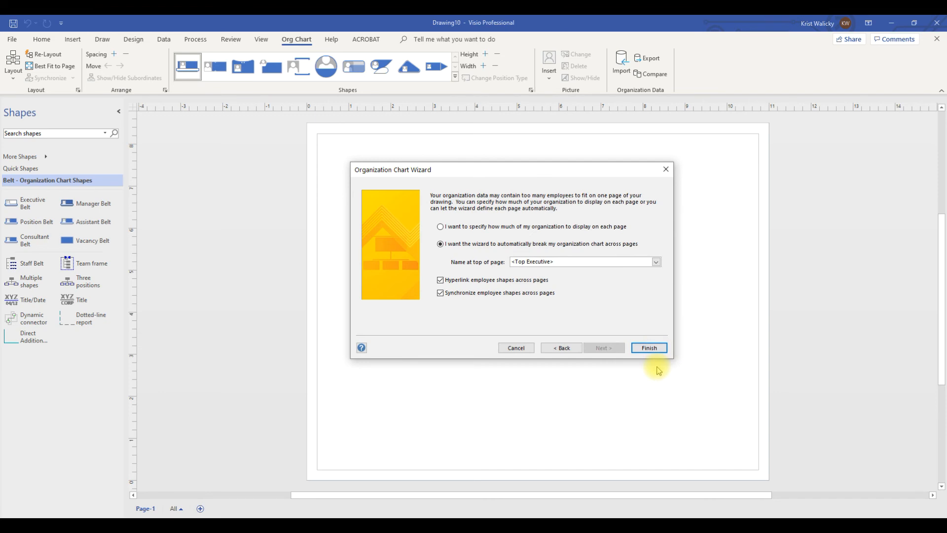
pyautogui.click(643, 346)
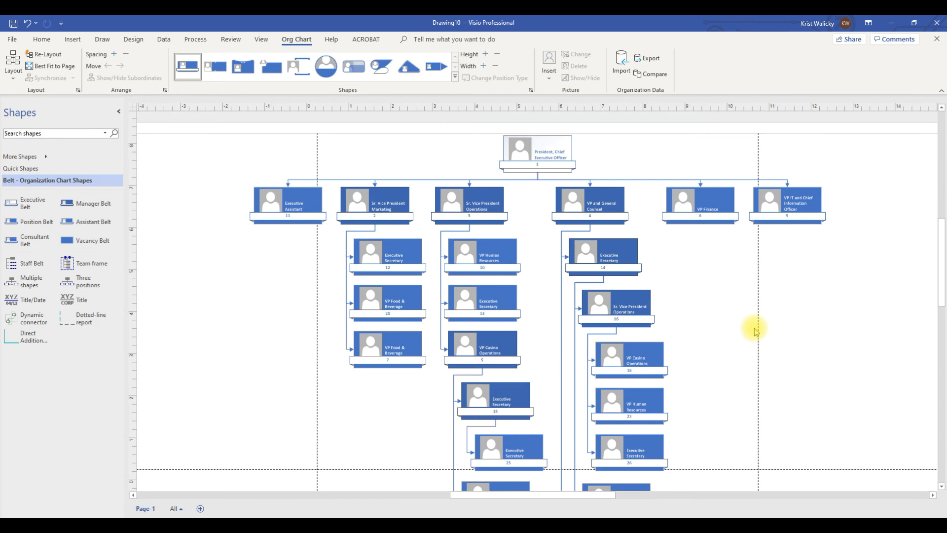
# Move the lower group of positions in the VP and General Counsel branch under the bottom VP Food & Beverage box.
pyautogui.scroll(-3, 671, 320)
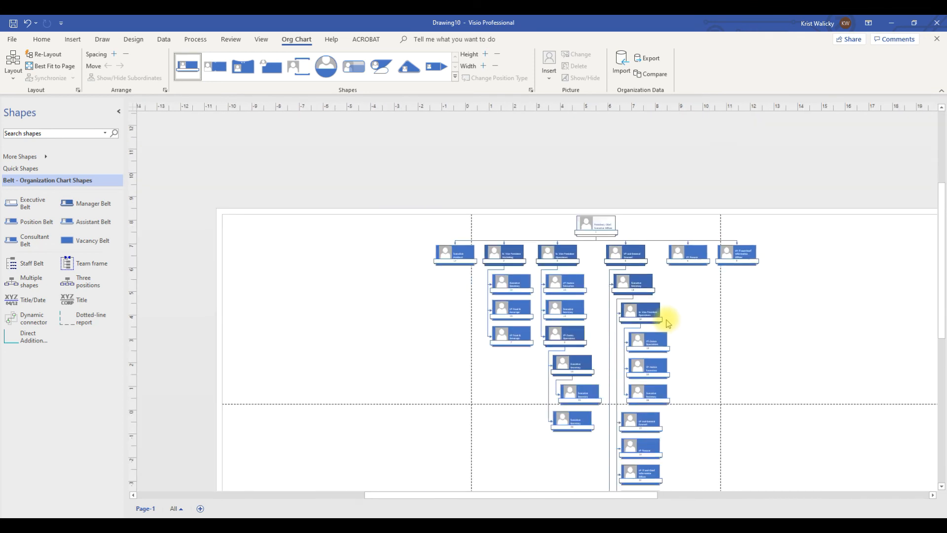
pyautogui.scroll(-5, 668, 323)
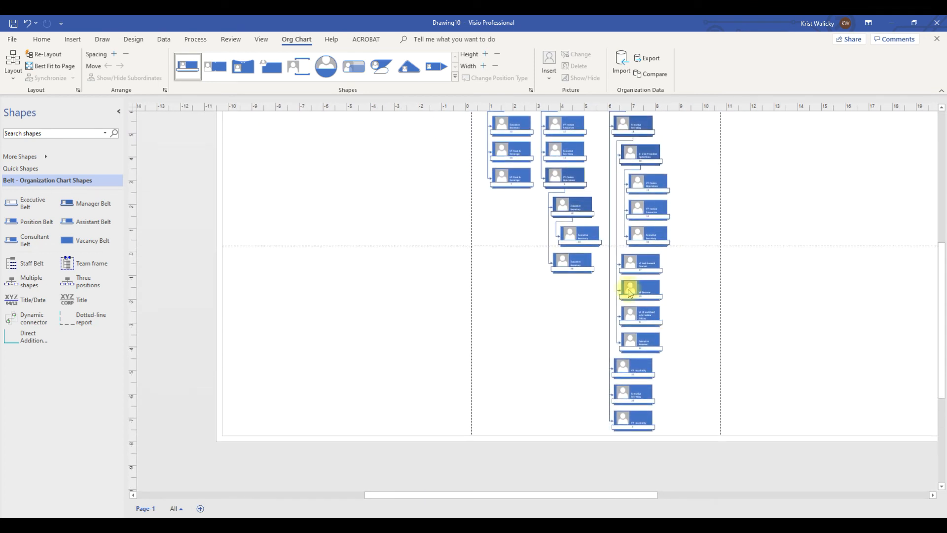
pyautogui.moveTo(733, 430); pyautogui.dragTo(571, 235)
pyautogui.moveTo(625, 255); pyautogui.dragTo(498, 172)
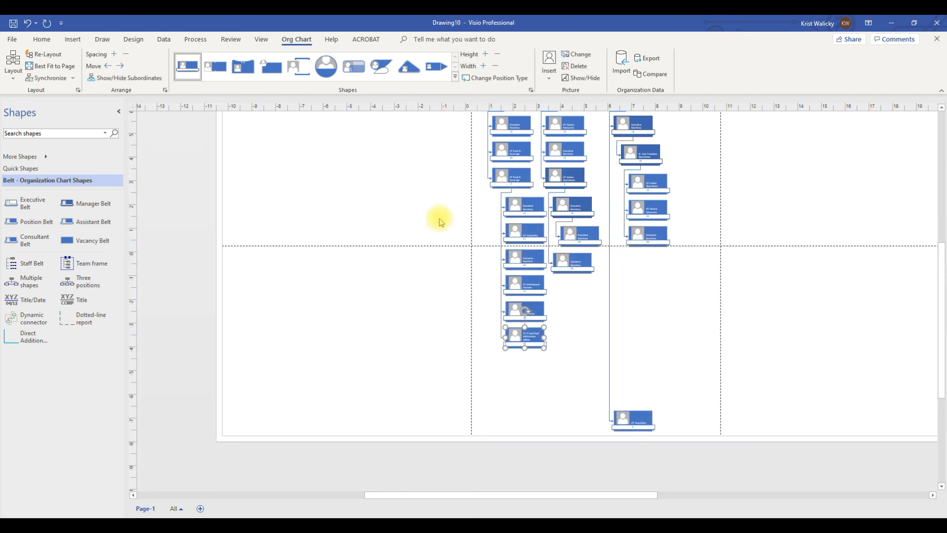
# Redistribute the positions below VP Food & Beverage and VP Casino Operations to the Executive Assistant and the VP IT and Chief Information Officer.
pyautogui.scroll(1, 440, 222)
pyautogui.moveTo(451, 249); pyautogui.dragTo(608, 447)
pyautogui.moveTo(531, 286); pyautogui.dragTo(729, 158)
pyautogui.moveTo(698, 275); pyautogui.dragTo(855, 462)
pyautogui.moveTo(748, 302)
pyautogui.mouseDown()
pyautogui.moveTo(437, 158)
pyautogui.moveTo(479, 247)
pyautogui.mouseUp()
# Move the remaining VP Hospitality box at the page bottom from VP and General Counsel to VP Casino Operations.
pyautogui.scroll(-2, 564, 420)
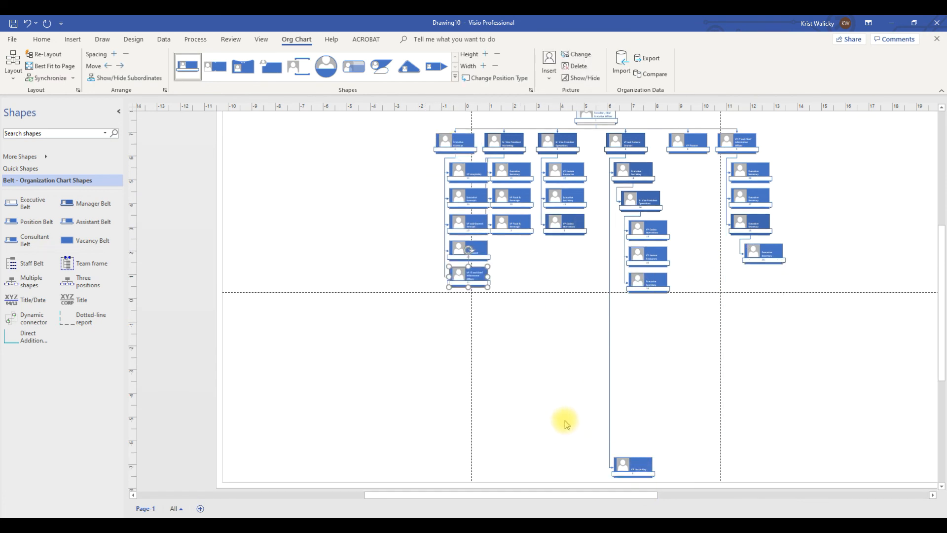
pyautogui.moveTo(570, 390); pyautogui.dragTo(691, 454)
pyautogui.moveTo(633, 411); pyautogui.dragTo(687, 387)
pyautogui.moveTo(645, 412); pyautogui.dragTo(578, 216)
pyautogui.scroll(3, 360, 220)
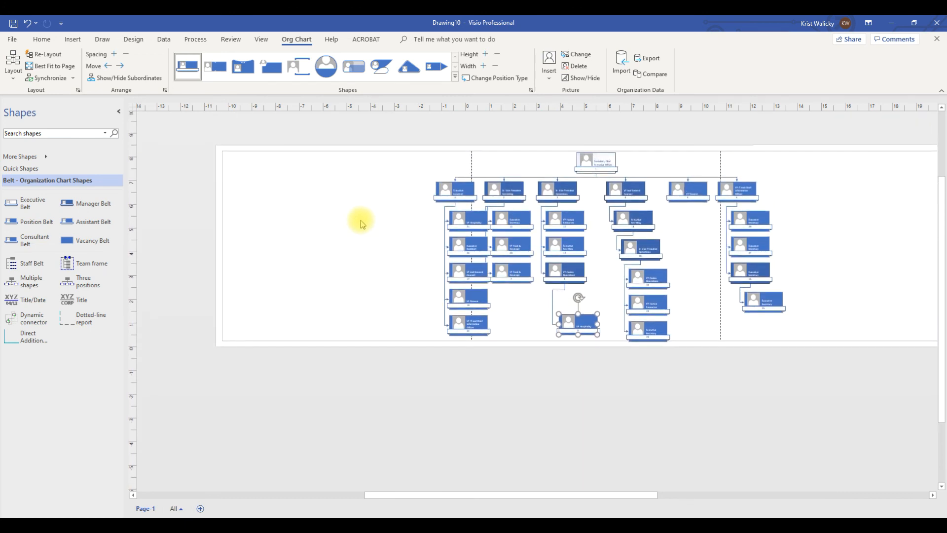
# Try the second vertical layout on the entire organization chart, check the stacked branches, and undo the layout change.
pyautogui.moveTo(375, 125); pyautogui.dragTo(937, 400)
pyautogui.click(13, 67)
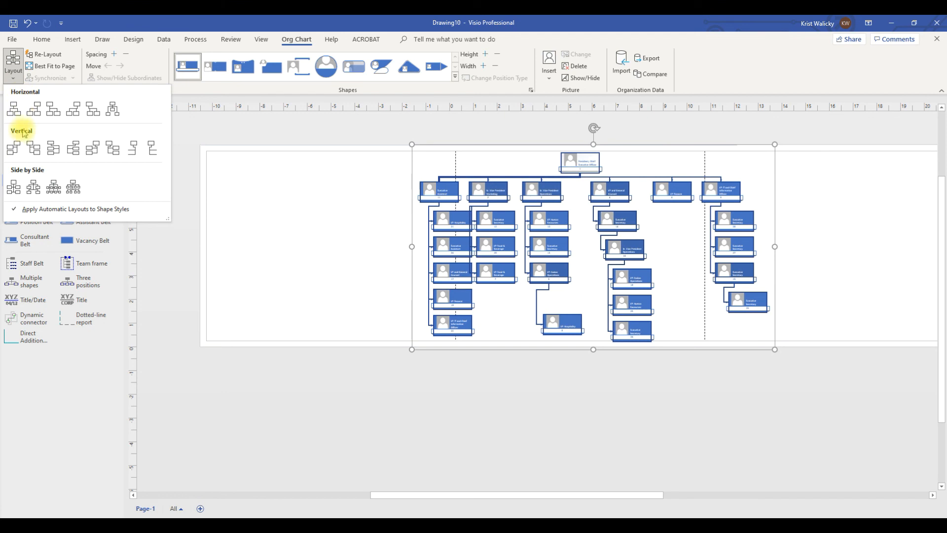
pyautogui.click(32, 148)
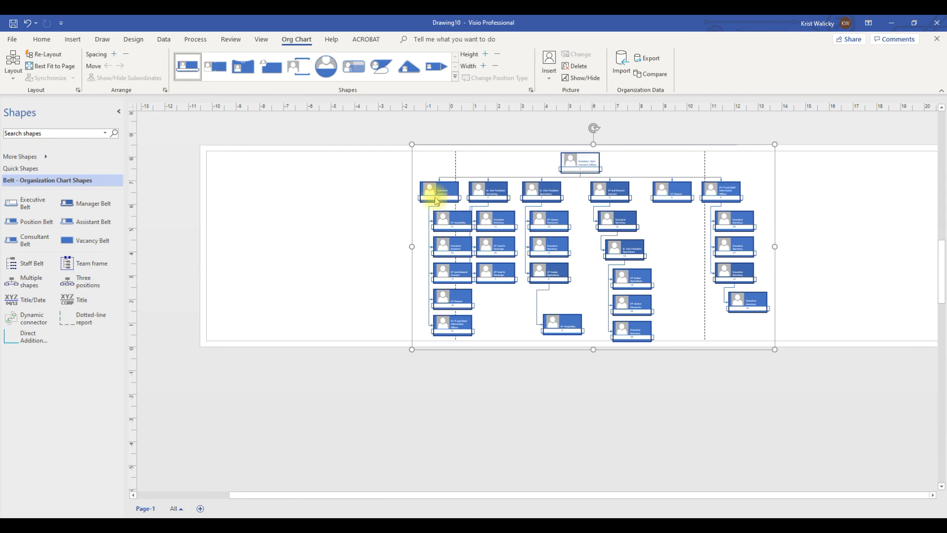
pyautogui.scroll(-5, 658, 249)
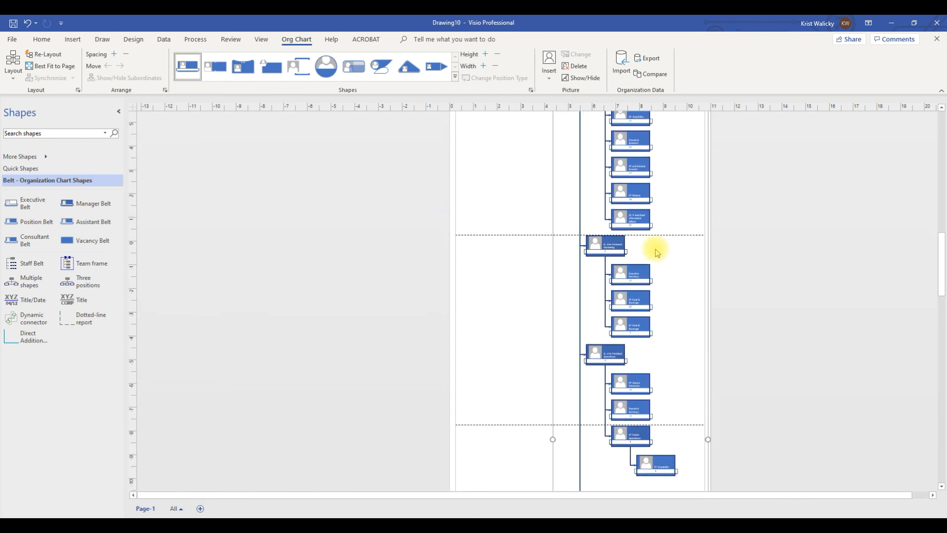
pyautogui.scroll(-5, 658, 252)
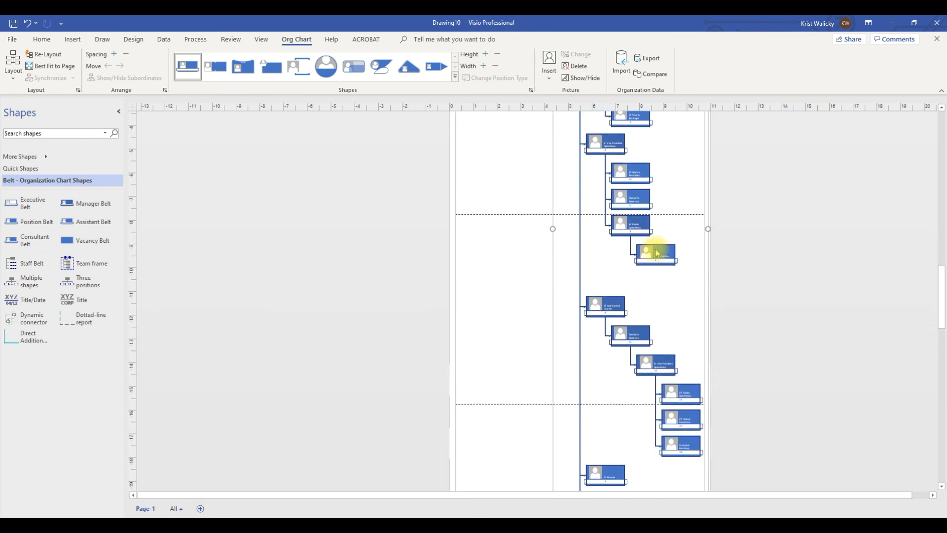
pyautogui.scroll(10, 658, 253)
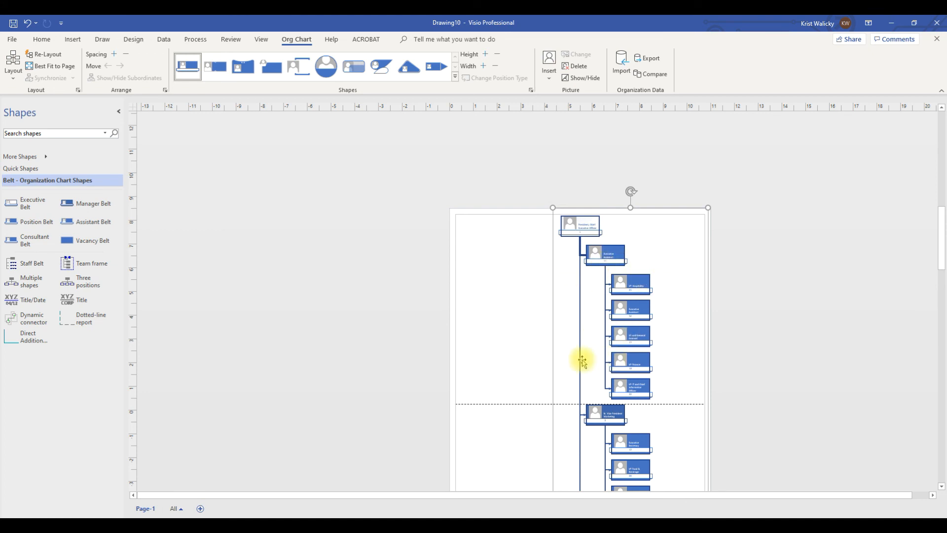
pyautogui.click(28, 23)
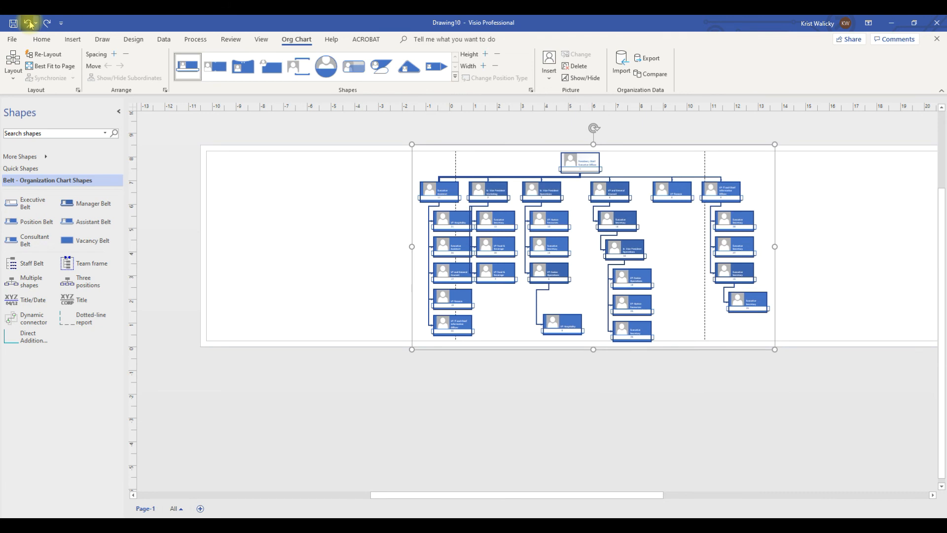